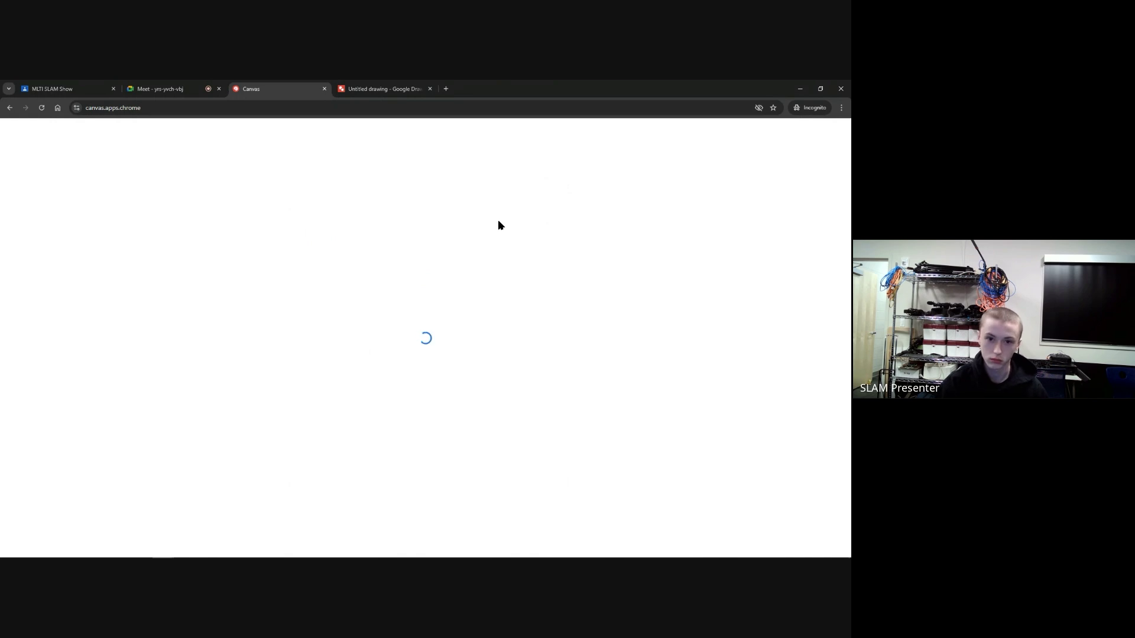
# Search Google for "google canvas", open the Canvas drawing site in a new tab, and close the old Canvas tab that is still loading
pyautogui.click(446, 90)
pyautogui.write('go')
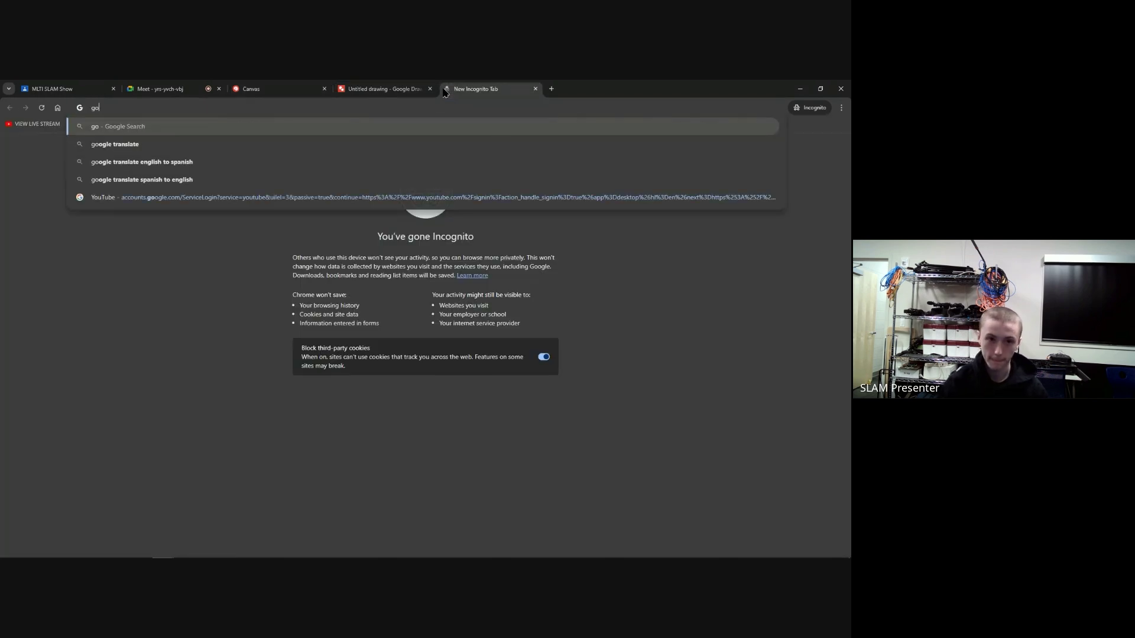
pyautogui.write('ogle canvas')
pyautogui.press('Return')
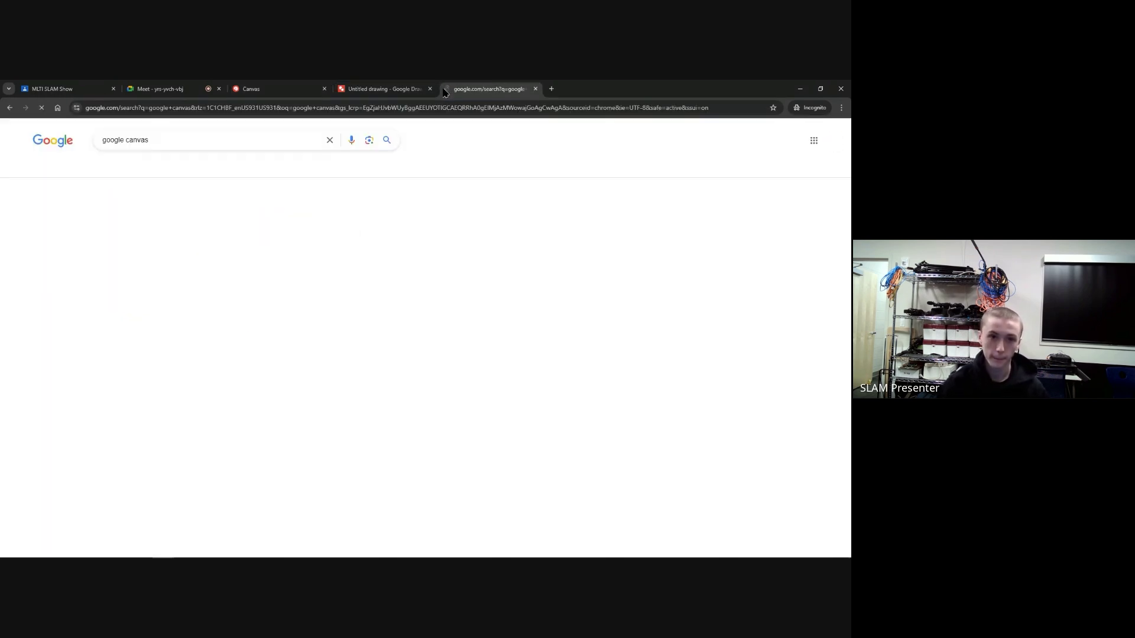
pyautogui.click(219, 217)
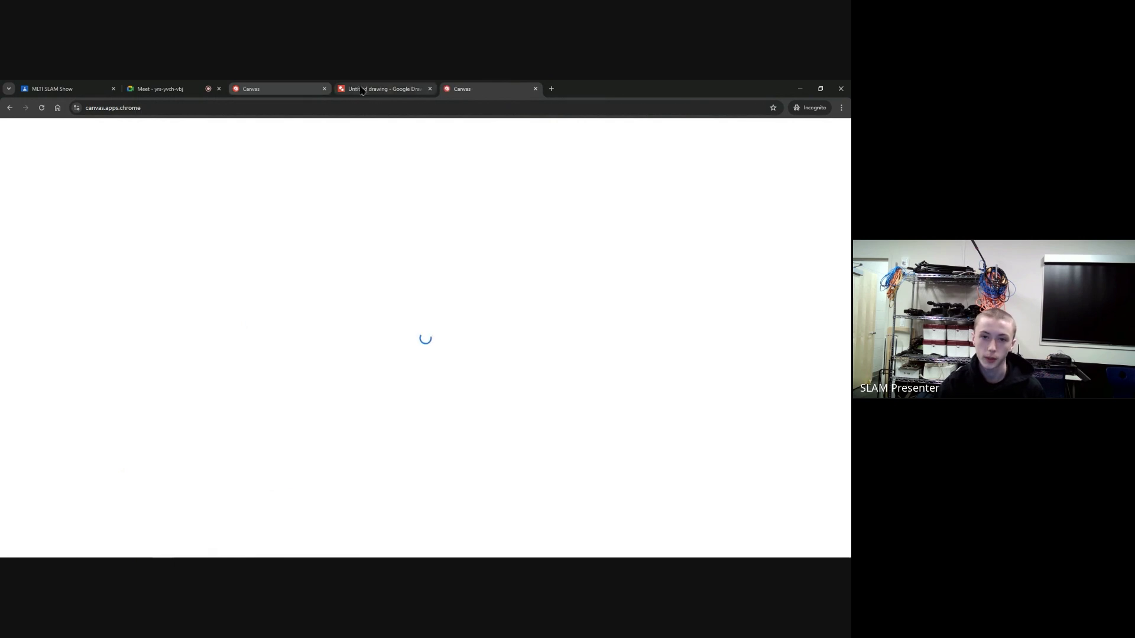
pyautogui.click(324, 89)
pyautogui.click(367, 90)
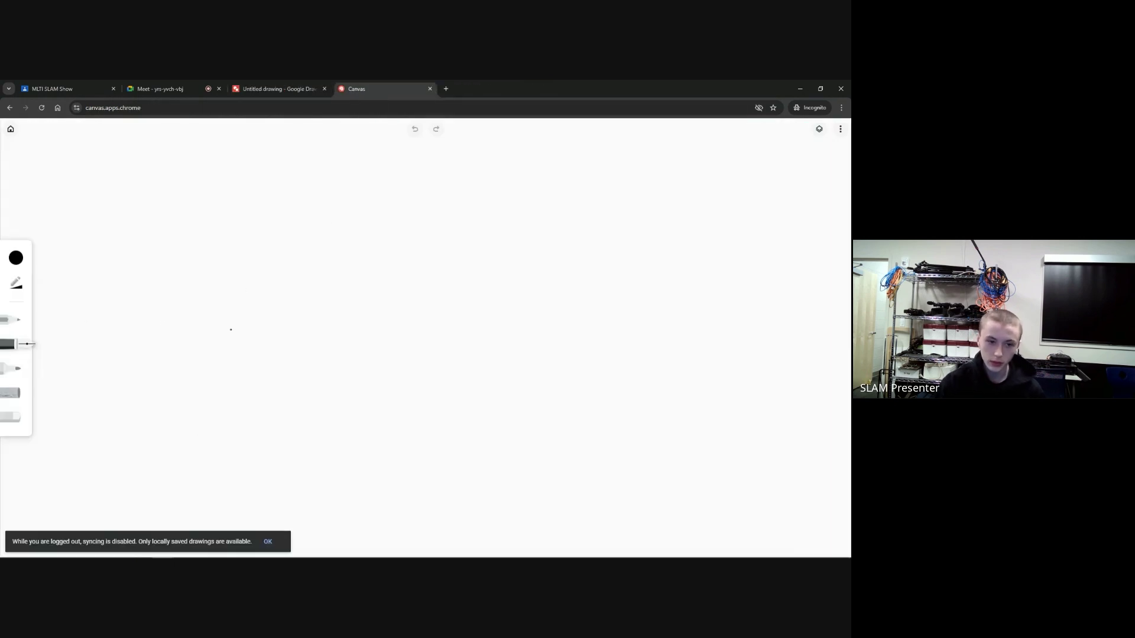
# Handwrite a short name across the blank canvas in black and save the drawing as canvas.png in Downloads
pyautogui.moveTo(243, 264); pyautogui.dragTo(250, 293)
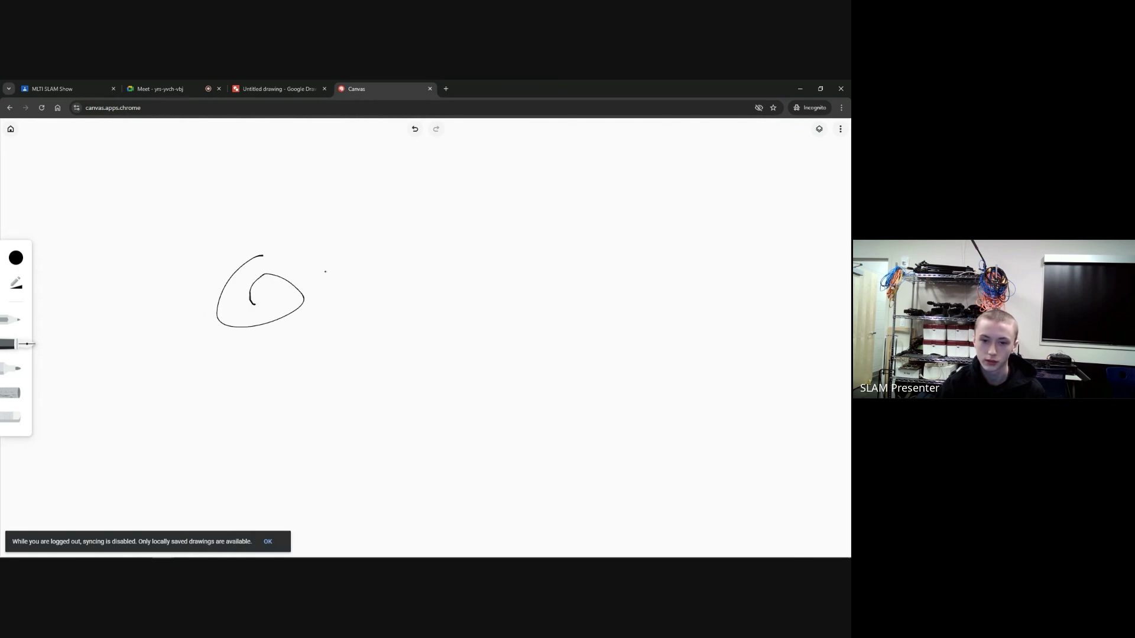
pyautogui.moveTo(325, 271); pyautogui.dragTo(357, 255)
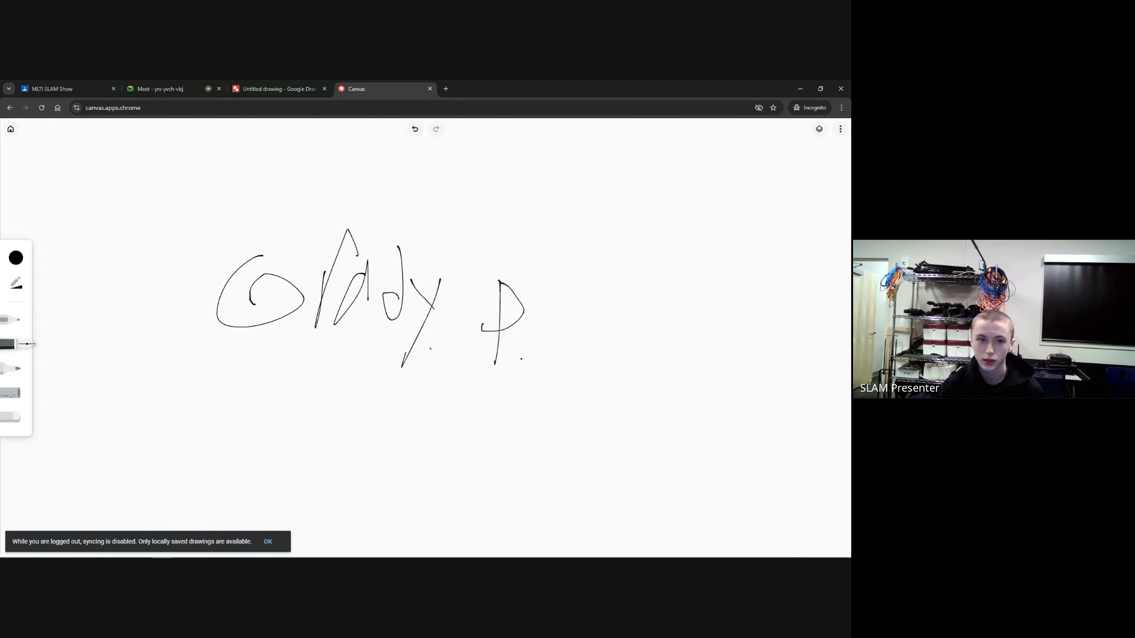
pyautogui.click(842, 131)
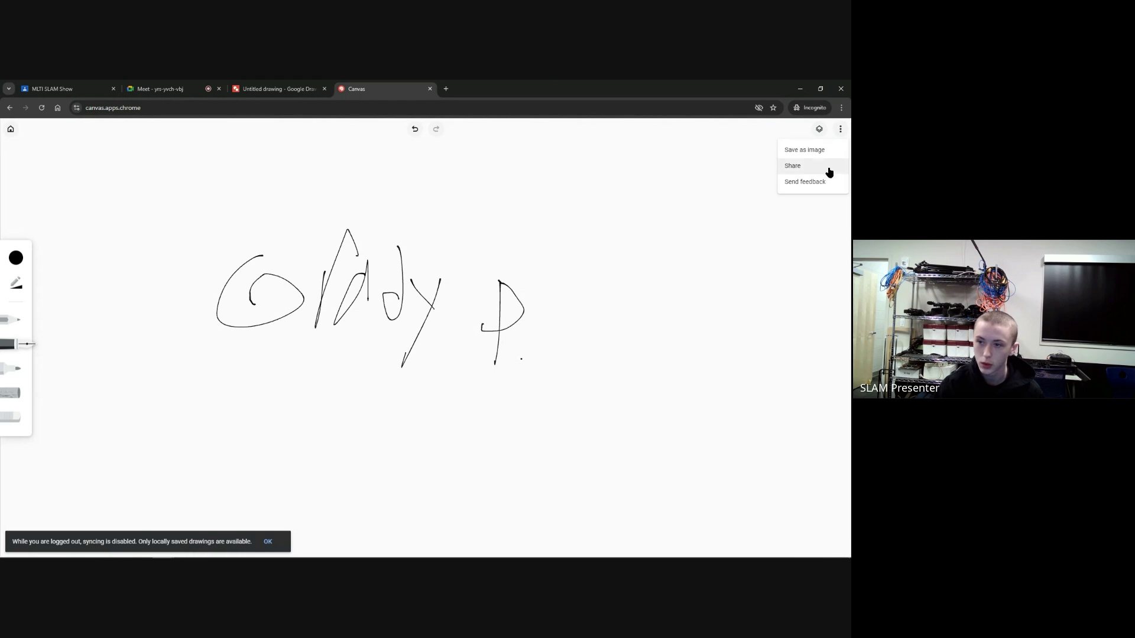
pyautogui.click(800, 153)
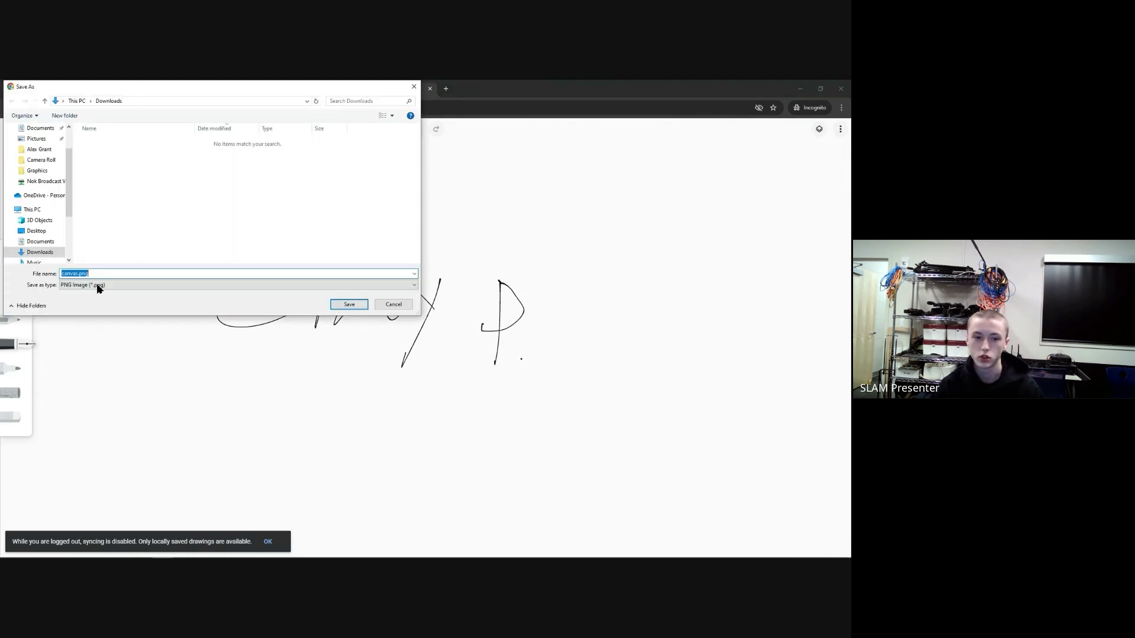
pyautogui.click(338, 305)
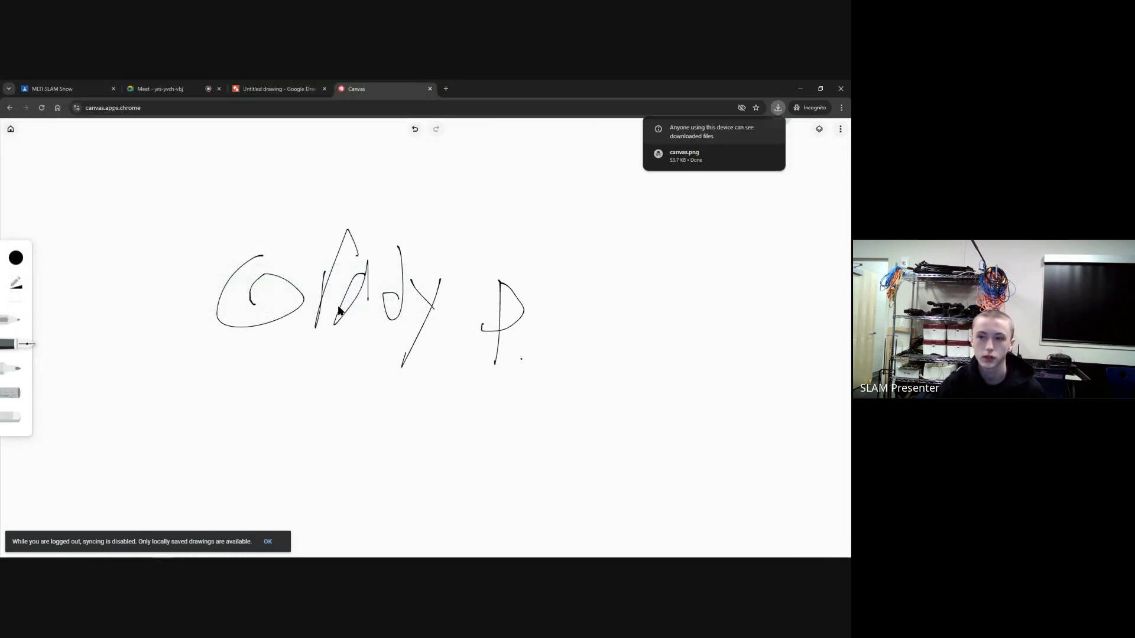
# Switch to the untitled Google Drawings file, allow camera access, and insert a webcam photo taken with the camera
pyautogui.click(267, 91)
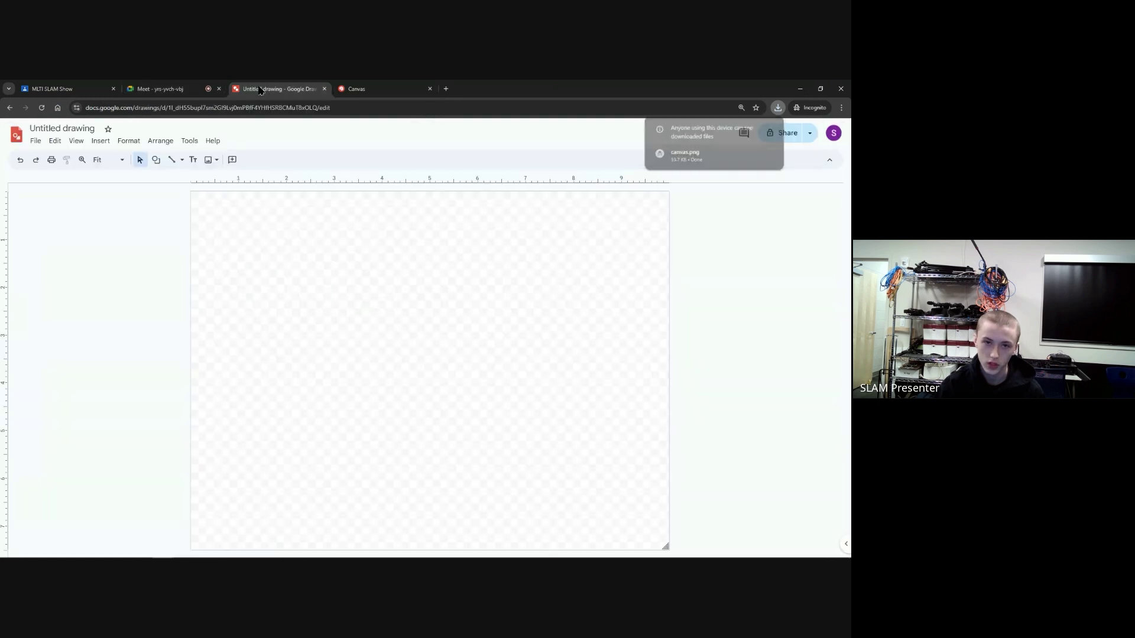
pyautogui.click(102, 141)
pyautogui.moveTo(133, 162)
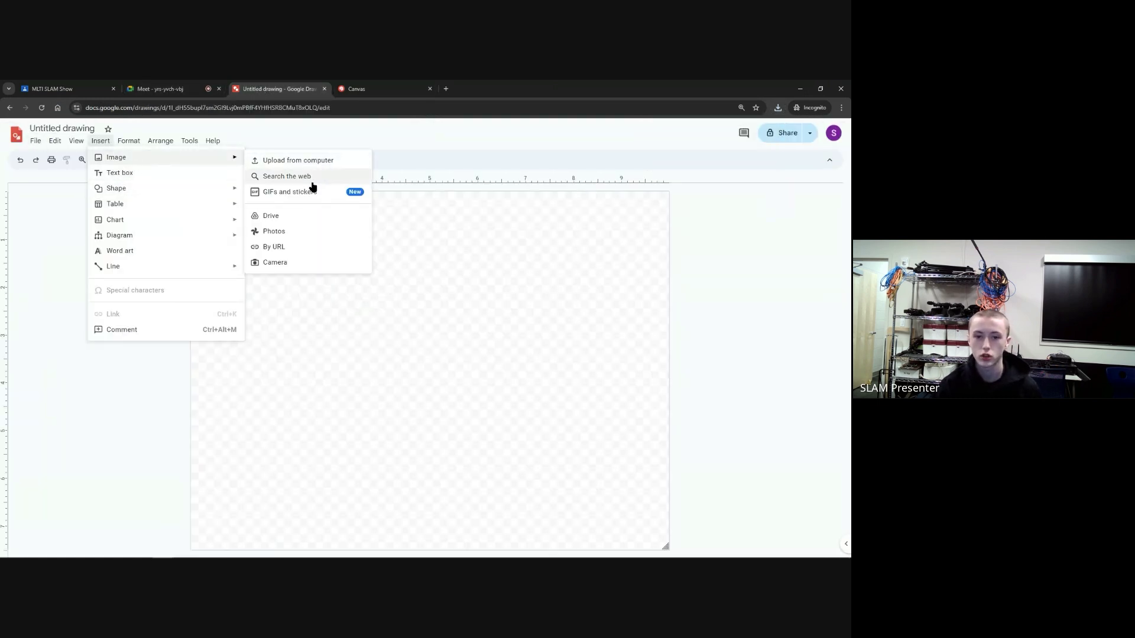
pyautogui.click(299, 262)
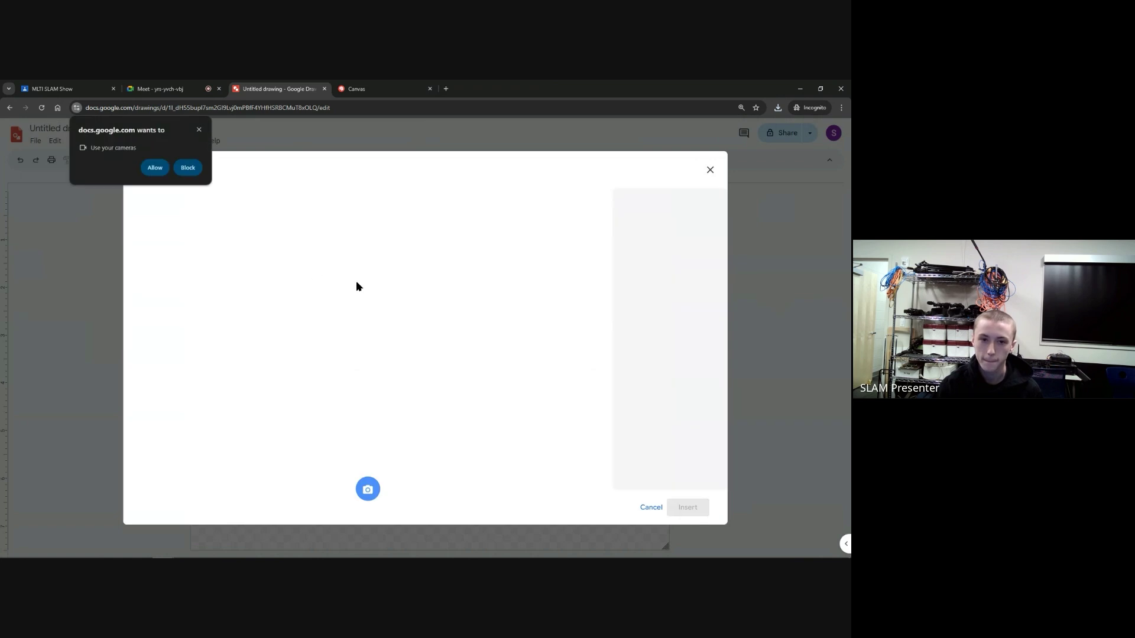
pyautogui.click(155, 168)
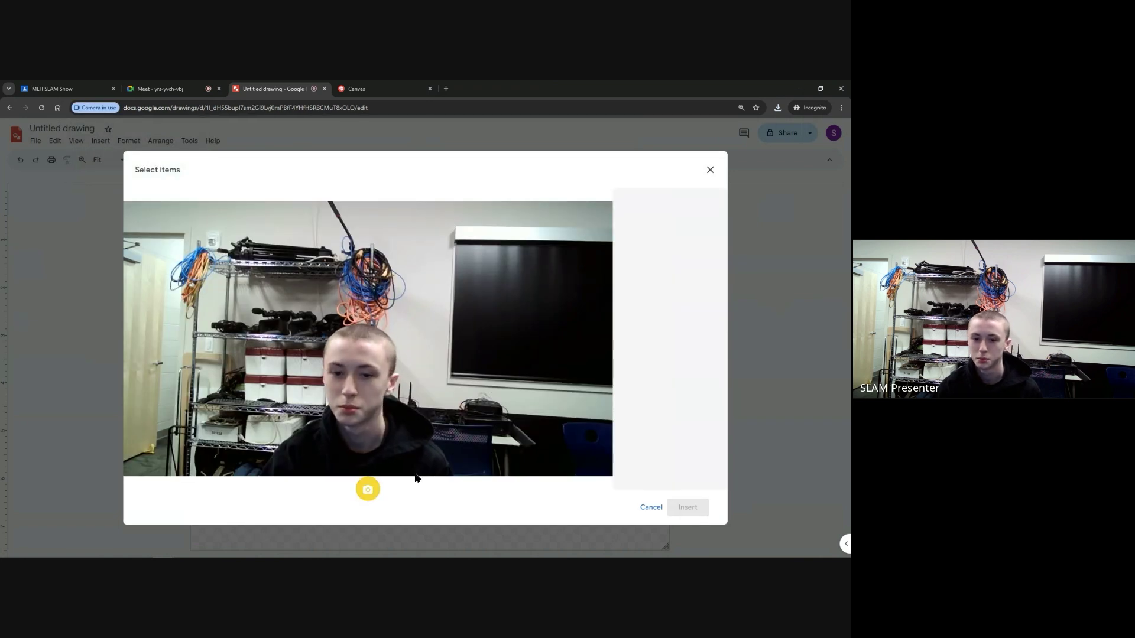
pyautogui.click(377, 494)
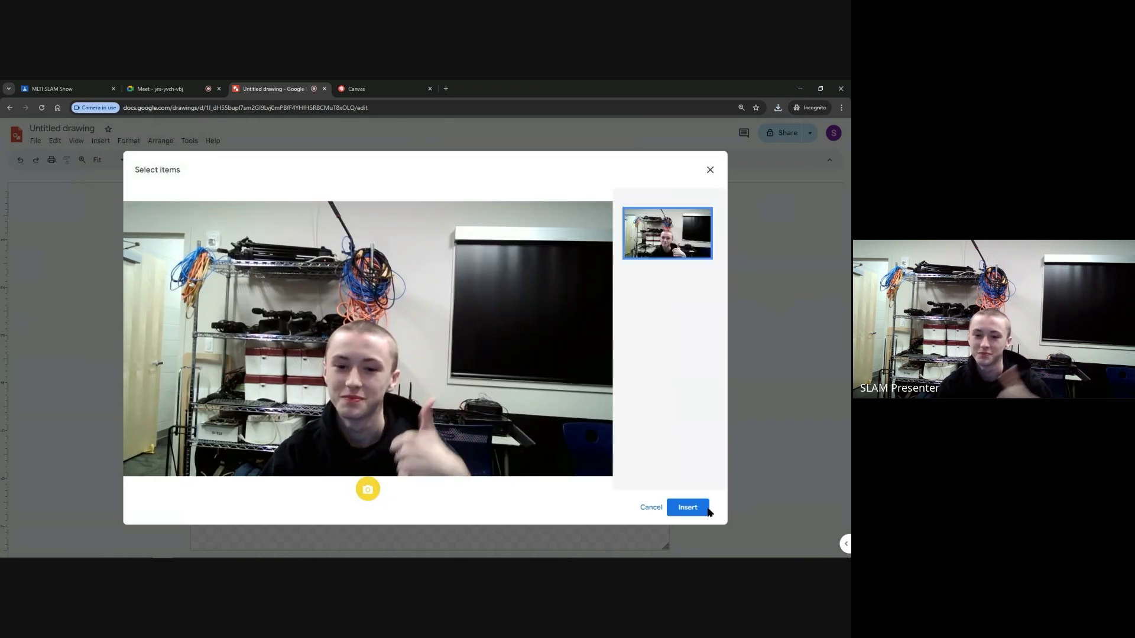
pyautogui.click(687, 508)
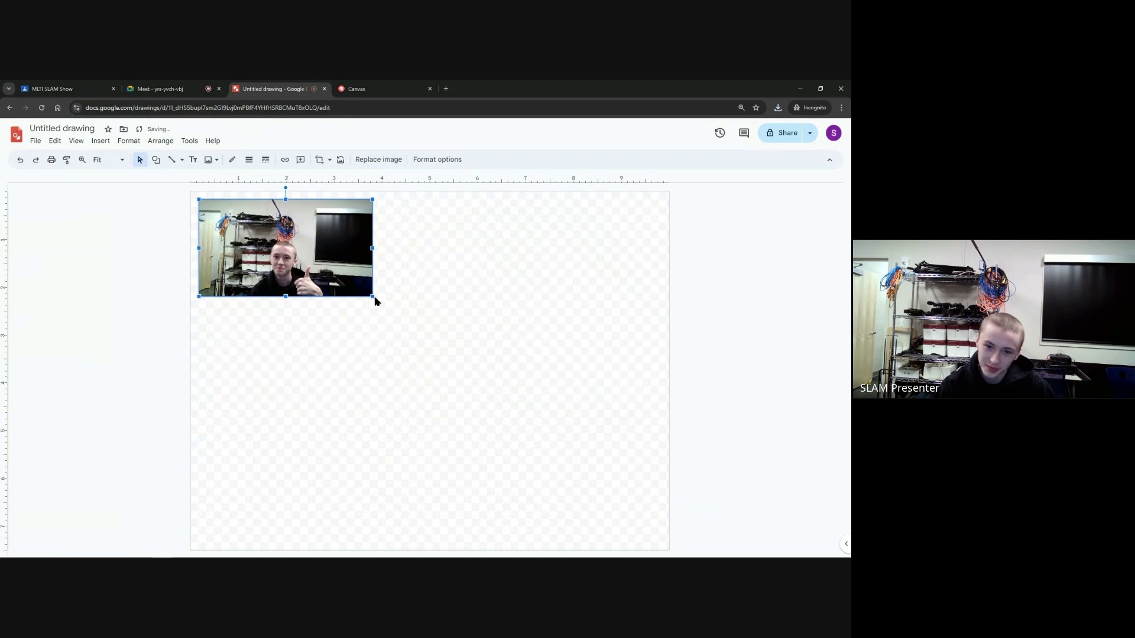
# Enlarge the webcam photo to the full width of the page and shorten the page to the photo's lower edge
pyautogui.moveTo(349, 277); pyautogui.dragTo(669, 443)
pyautogui.click(644, 475)
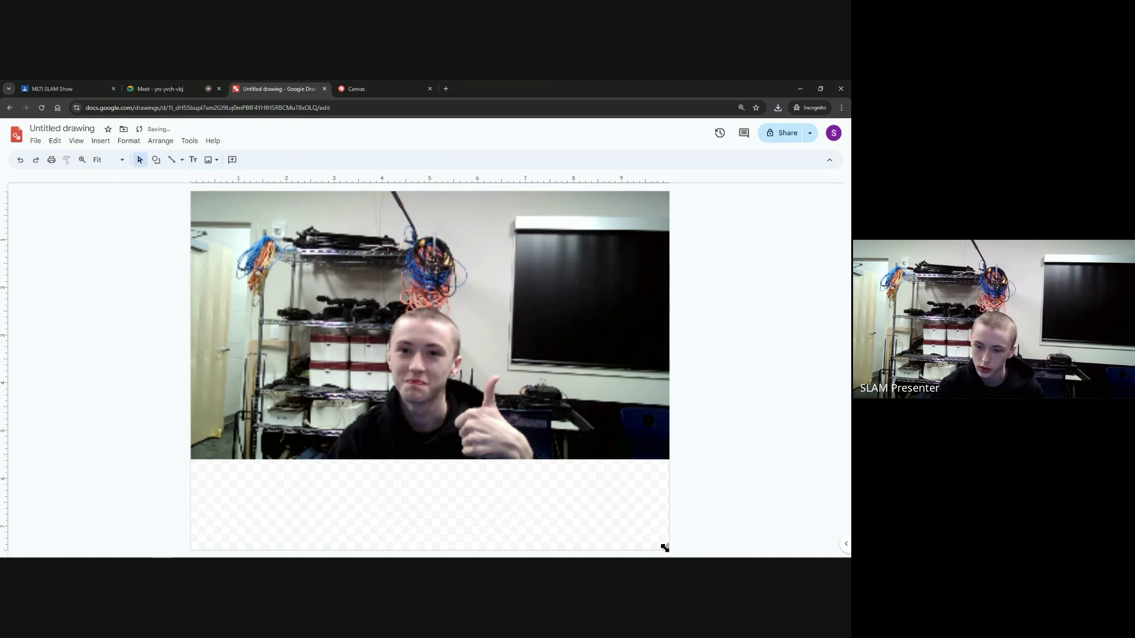
pyautogui.moveTo(665, 548); pyautogui.dragTo(668, 460)
pyautogui.click(668, 460)
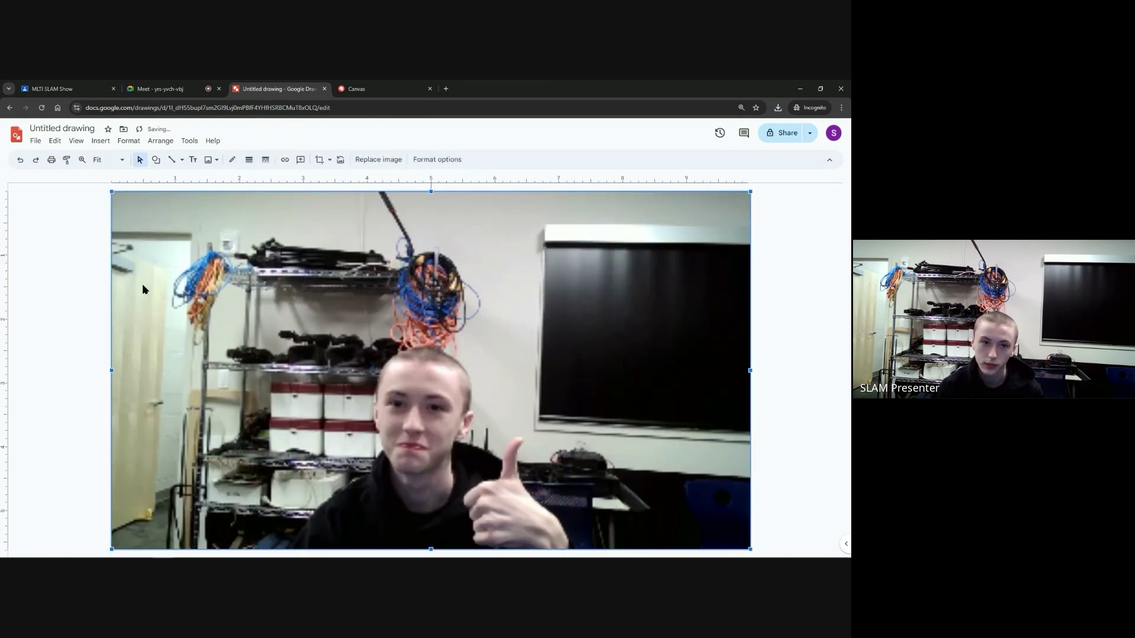
# Download the drawing as a PNG image named Untitled drawing.png to the Downloads folder
pyautogui.click(36, 141)
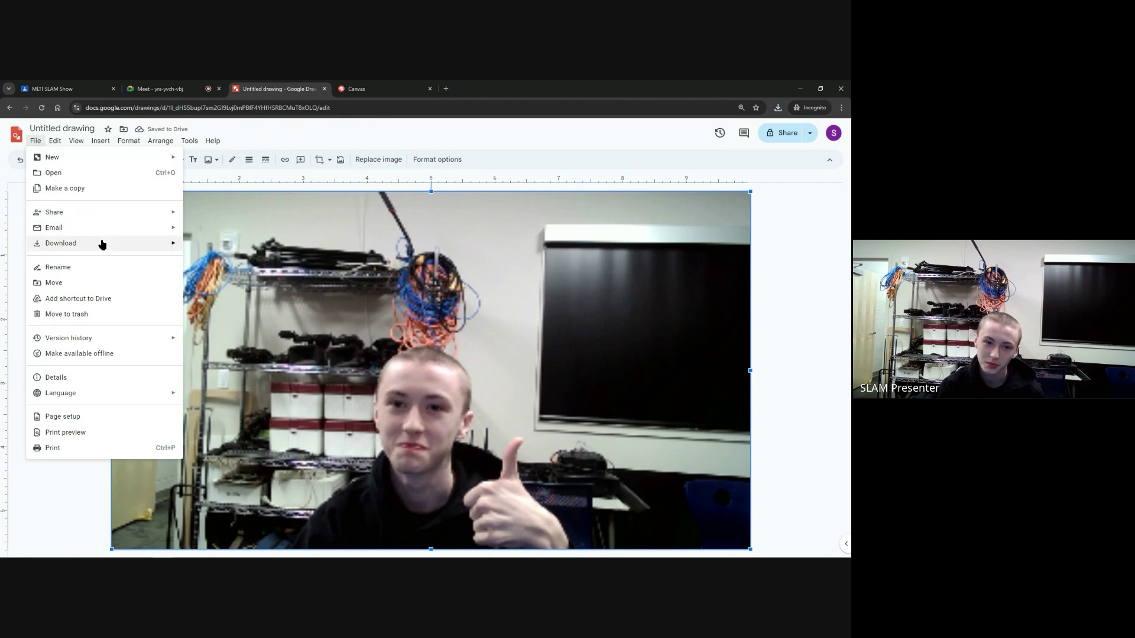
pyautogui.moveTo(103, 244)
pyautogui.click(238, 280)
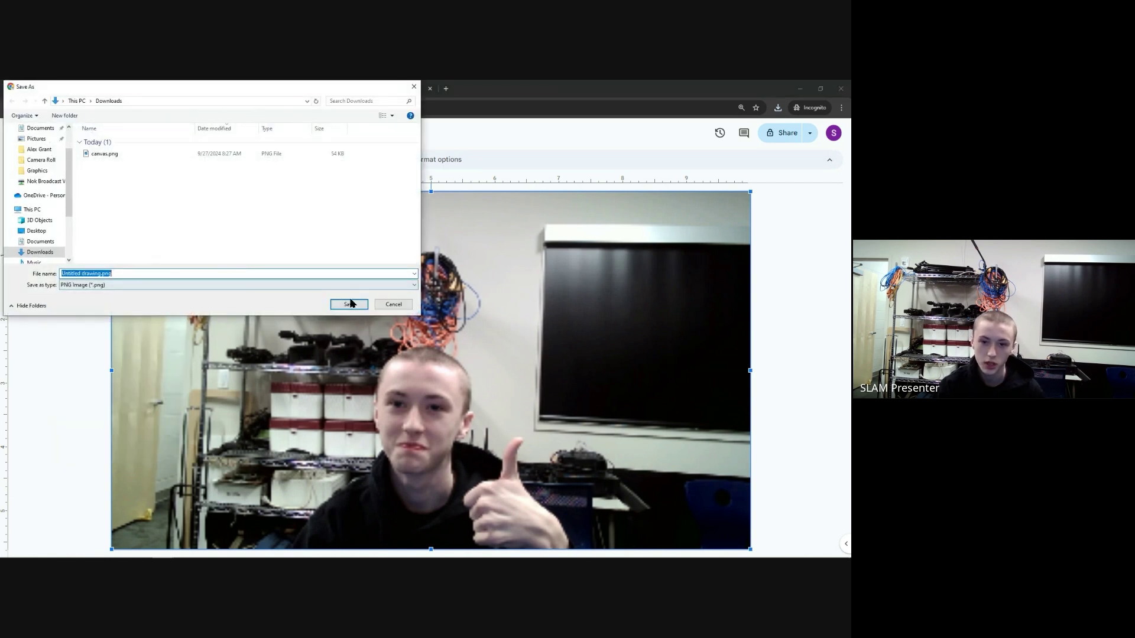
pyautogui.click(349, 304)
# Search for "miro" in a new browser tab and open the Miro website
pyautogui.hotkey('ctrl', 't')
pyautogui.write('mi')
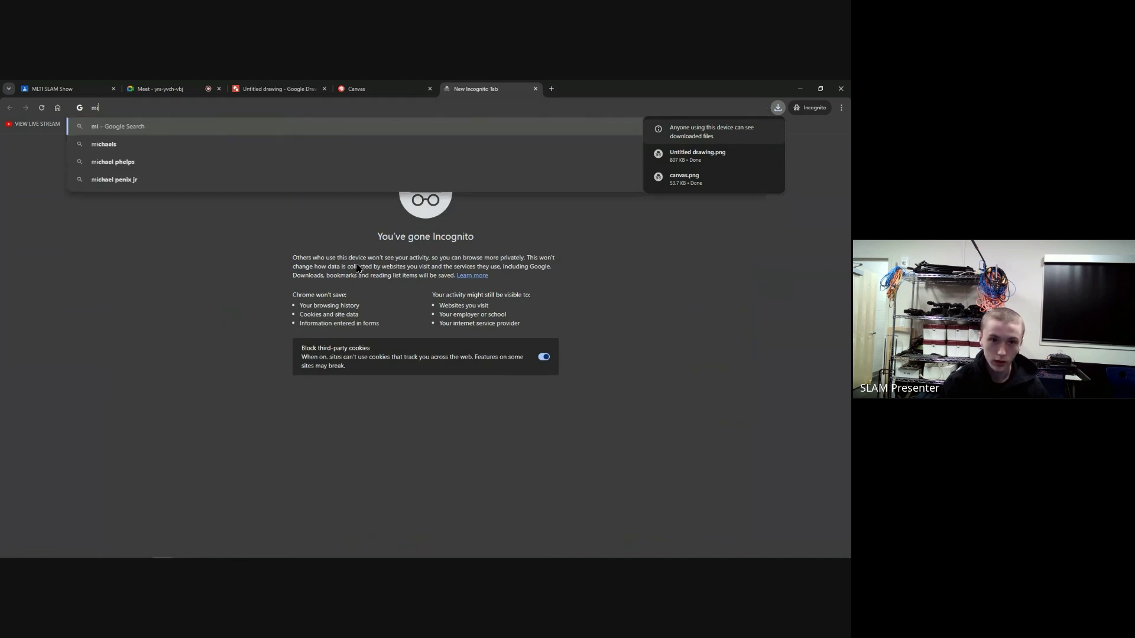
pyautogui.write('ro')
pyautogui.press('Return')
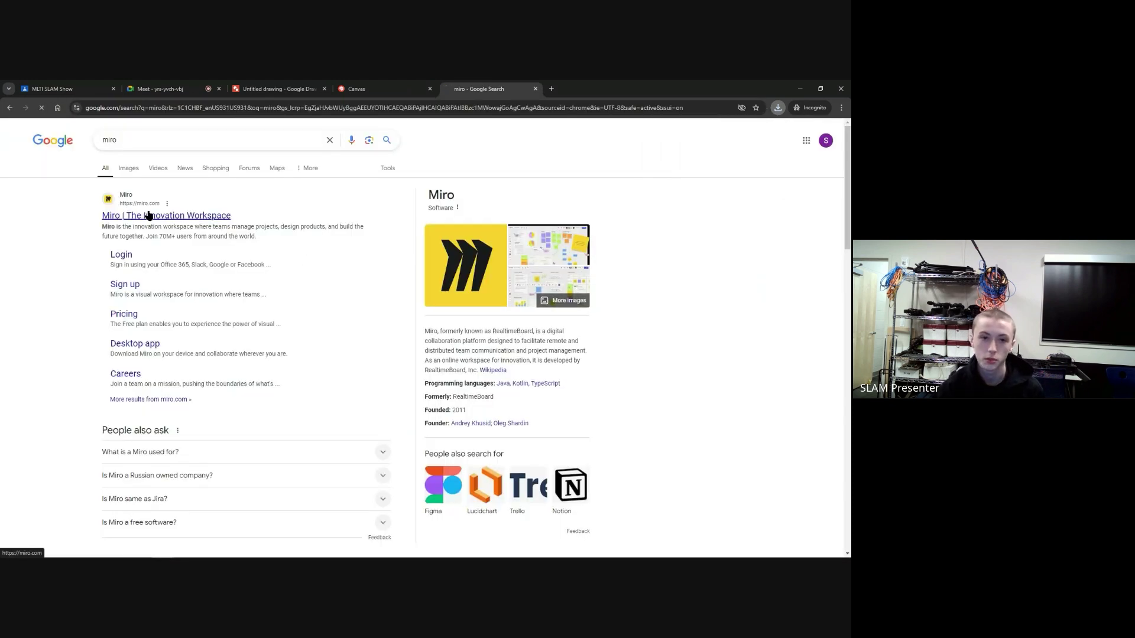
pyautogui.click(149, 216)
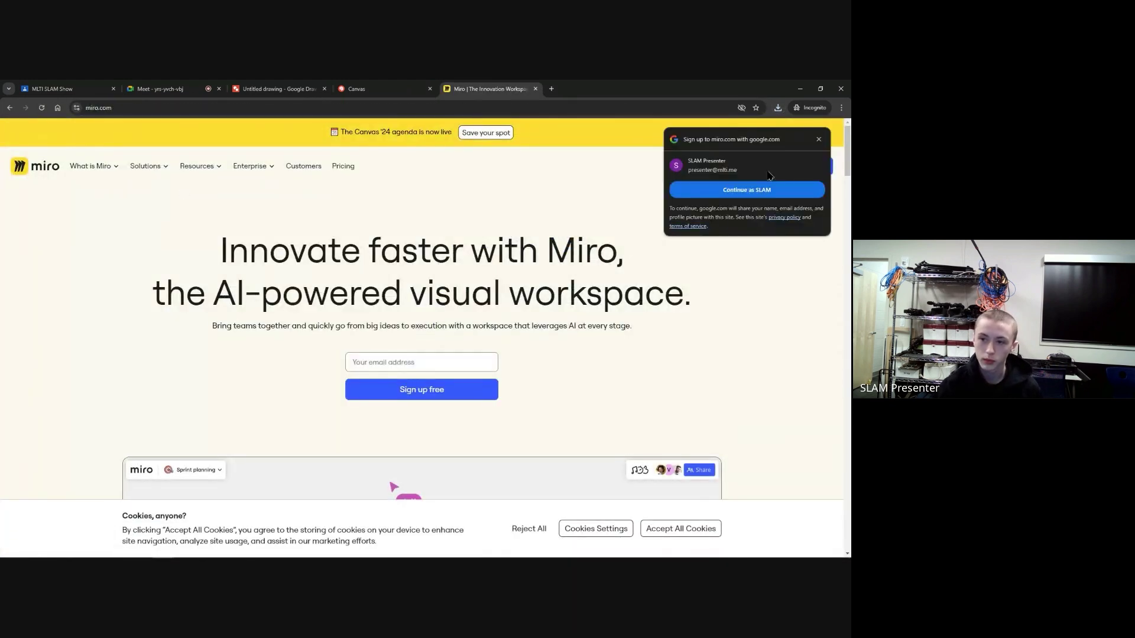
# Dismiss the Google sign-up prompt and log in to Miro with the Google account
pyautogui.click(821, 138)
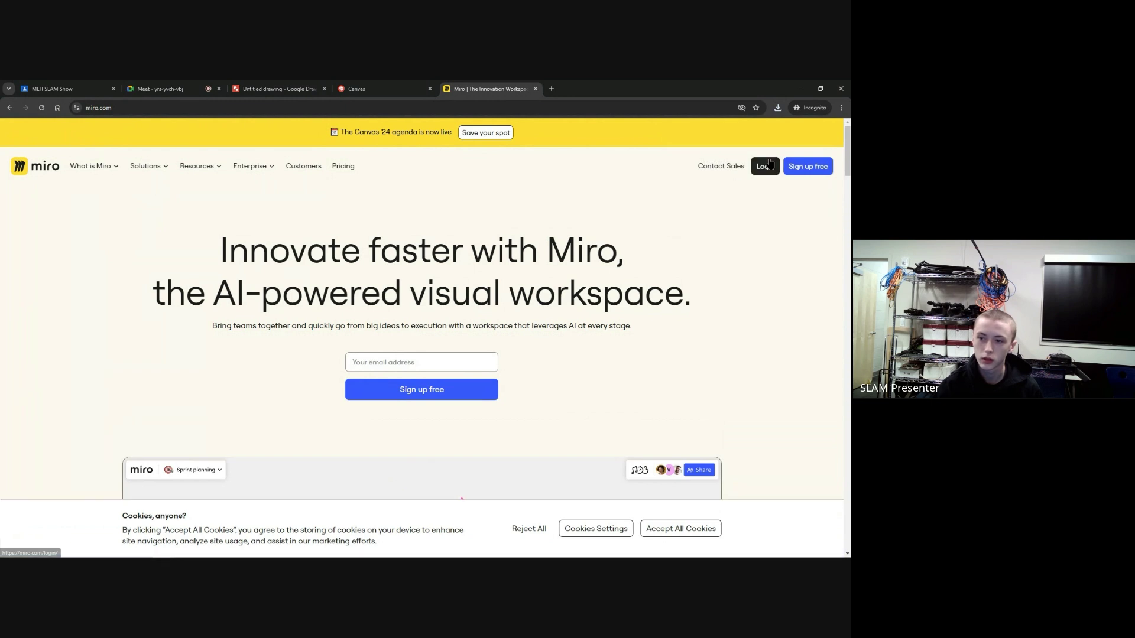
pyautogui.click(764, 166)
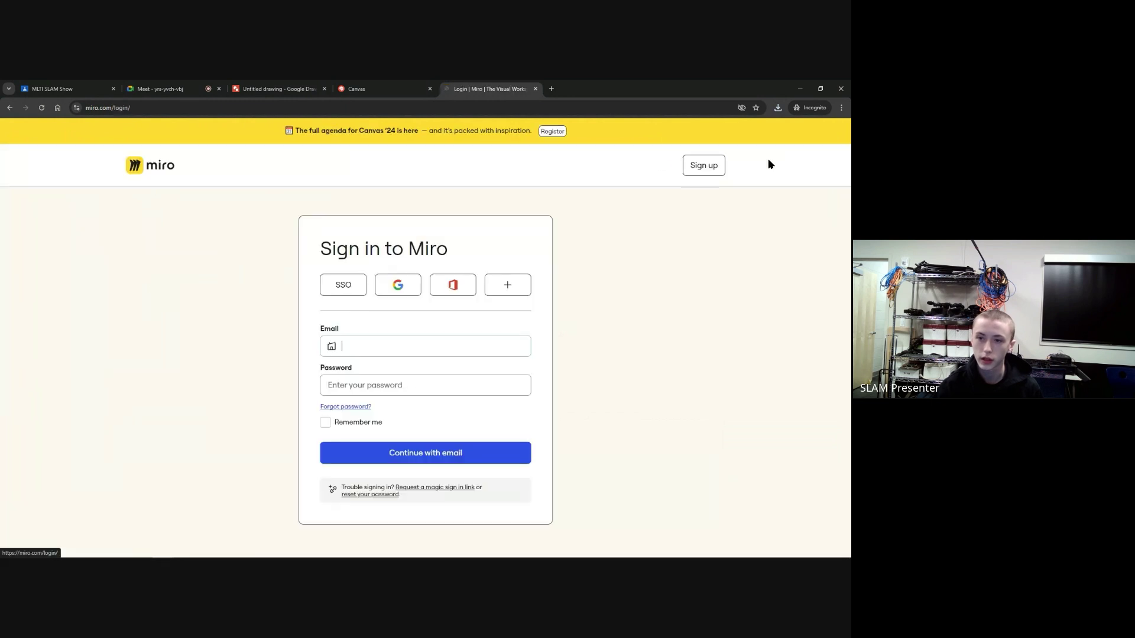
pyautogui.click(418, 291)
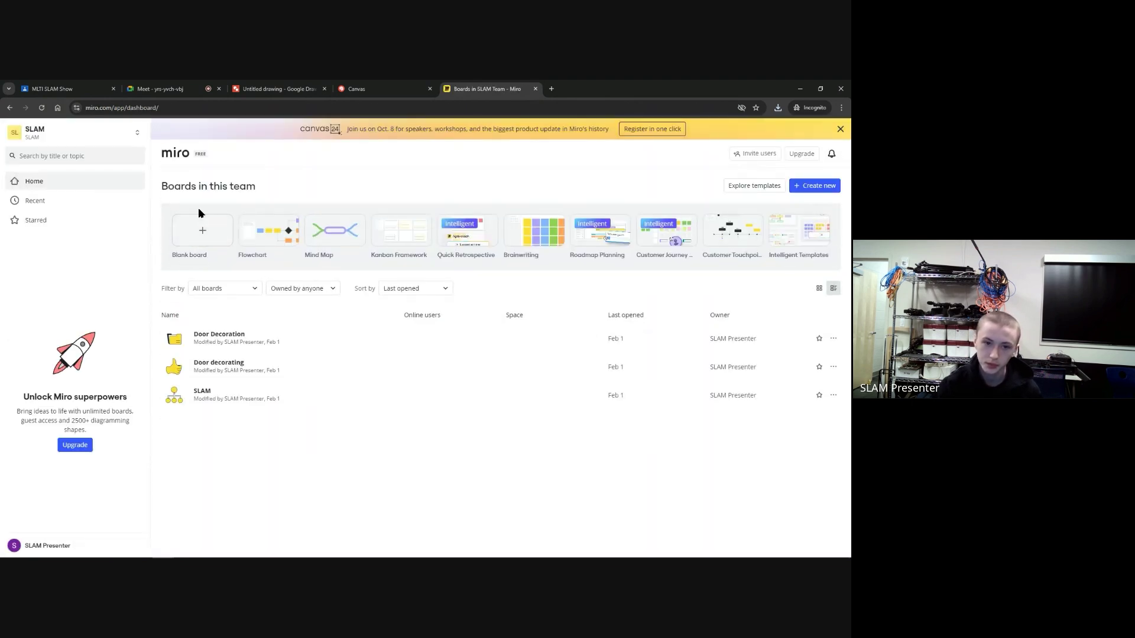
# Create a new blank team board and dismiss the template chooser and the role survey
pyautogui.click(207, 220)
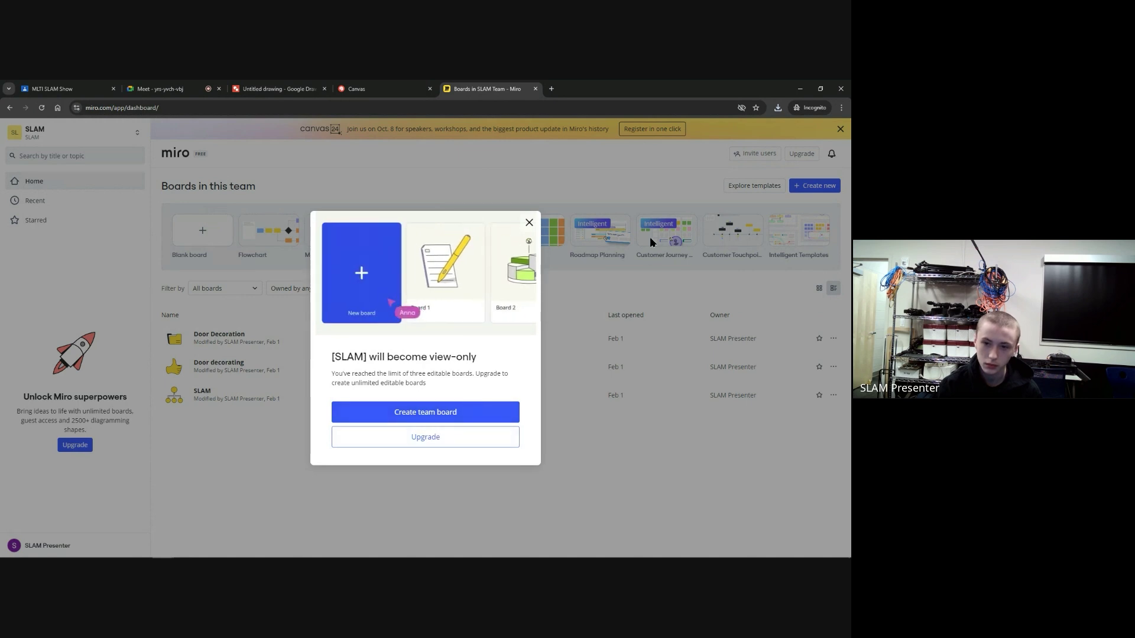
pyautogui.click(272, 248)
pyautogui.click(219, 250)
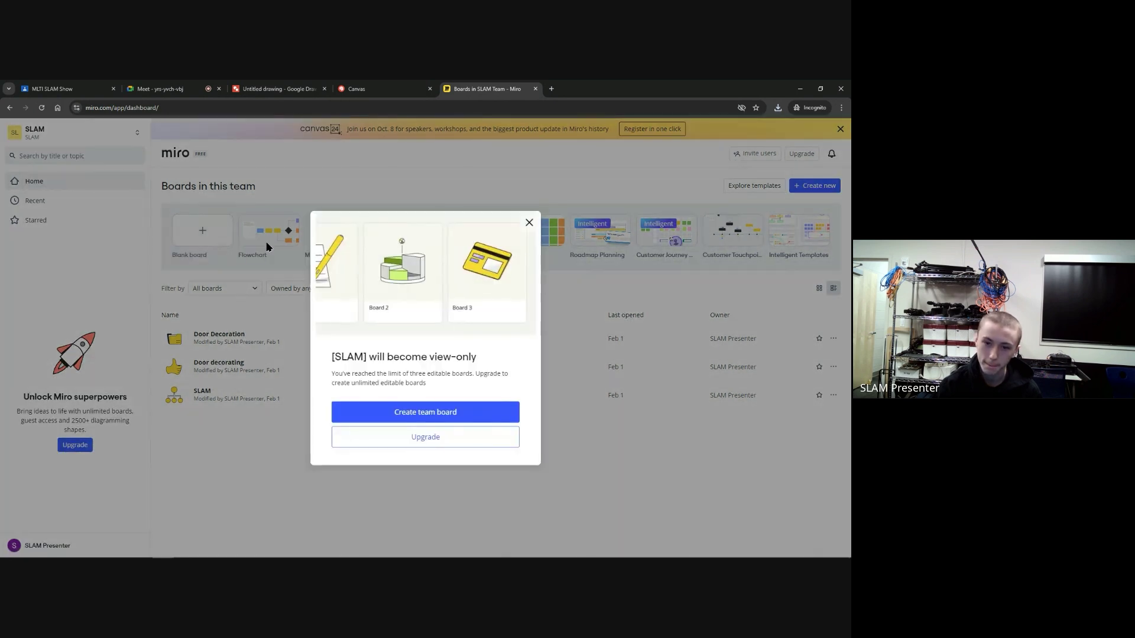
pyautogui.click(436, 412)
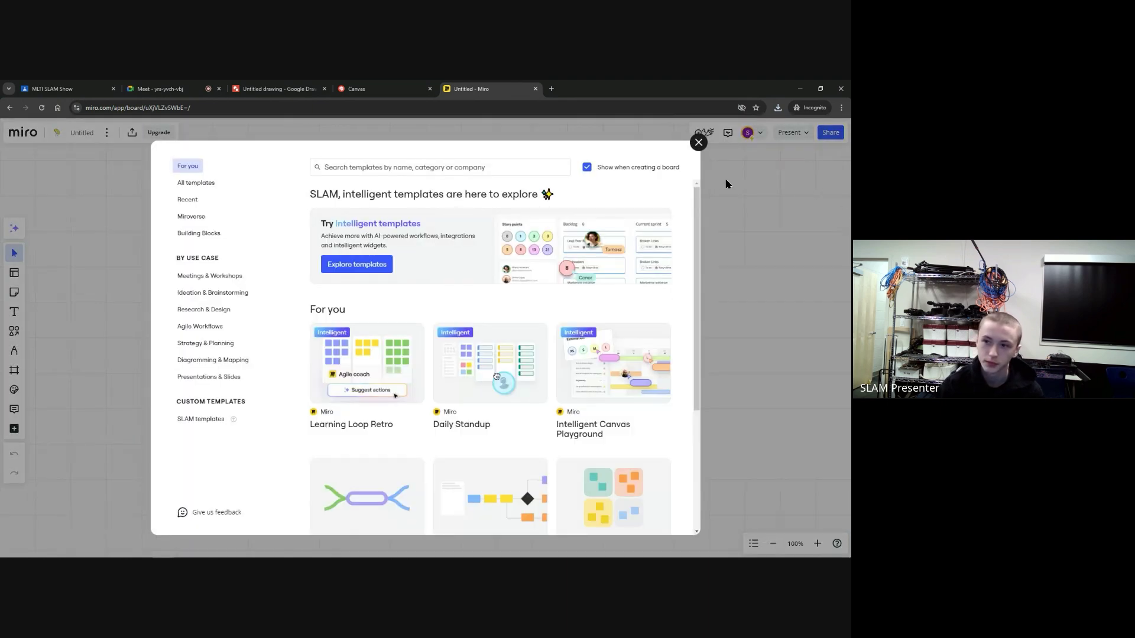
pyautogui.click(699, 143)
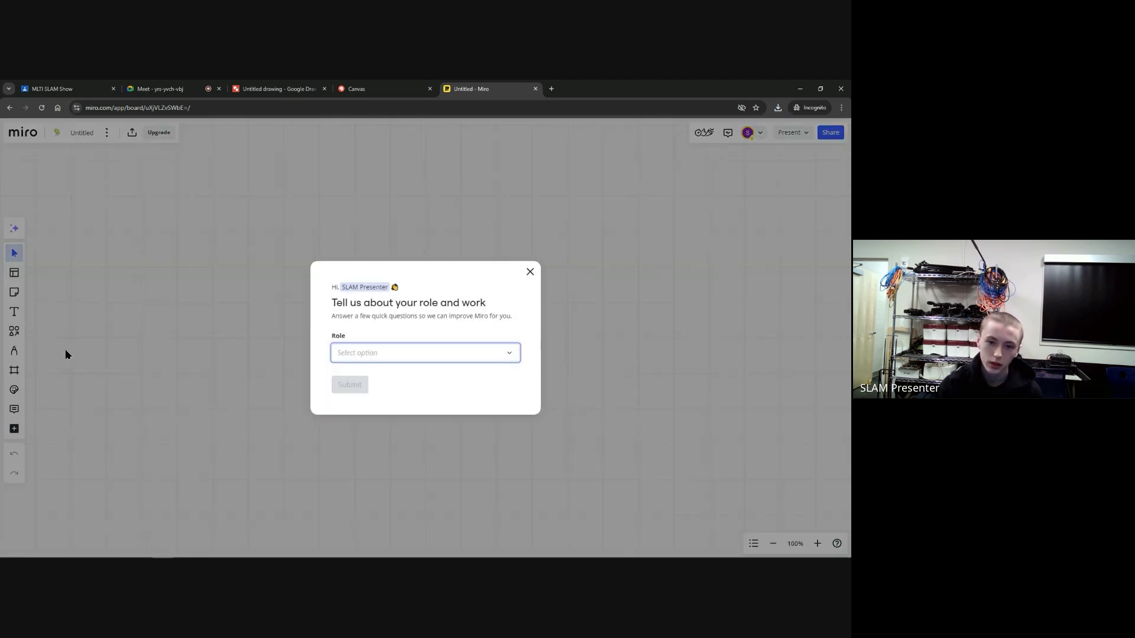
pyautogui.click(529, 273)
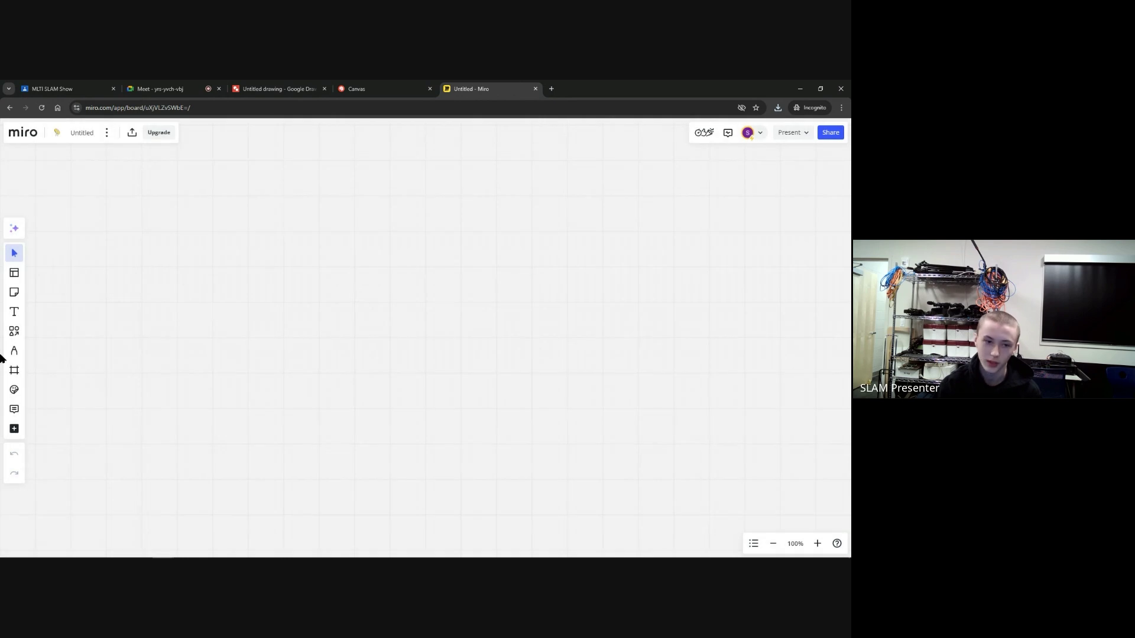
# Find the Upload tool and upload Untitled drawing.png from the Downloads folder to the board
pyautogui.click(14, 428)
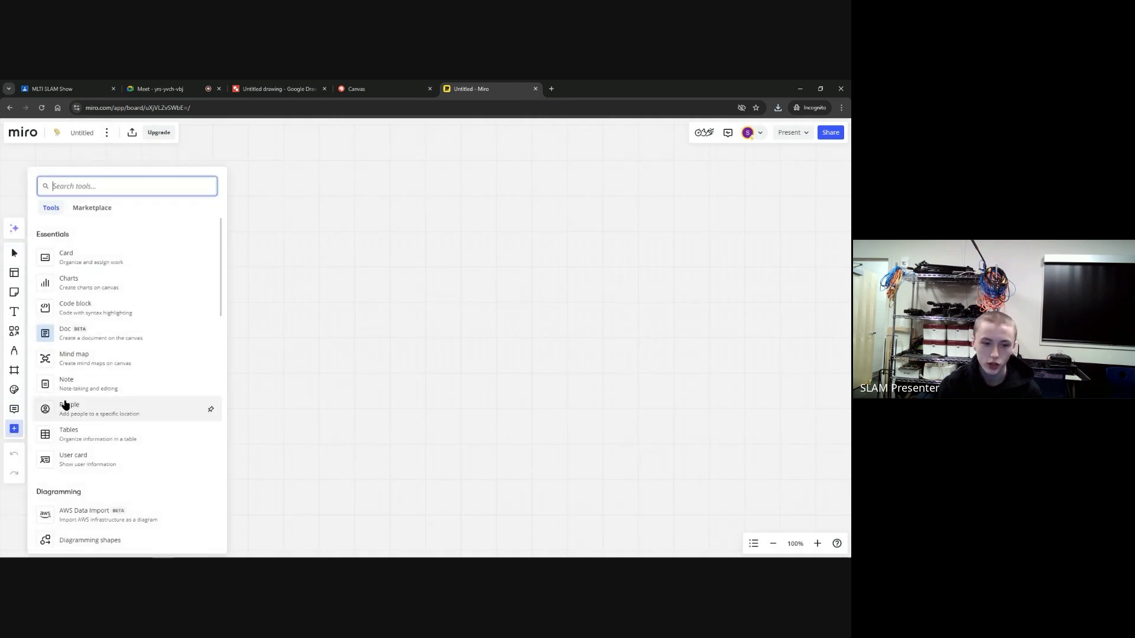
pyautogui.scroll(-10, 101, 322)
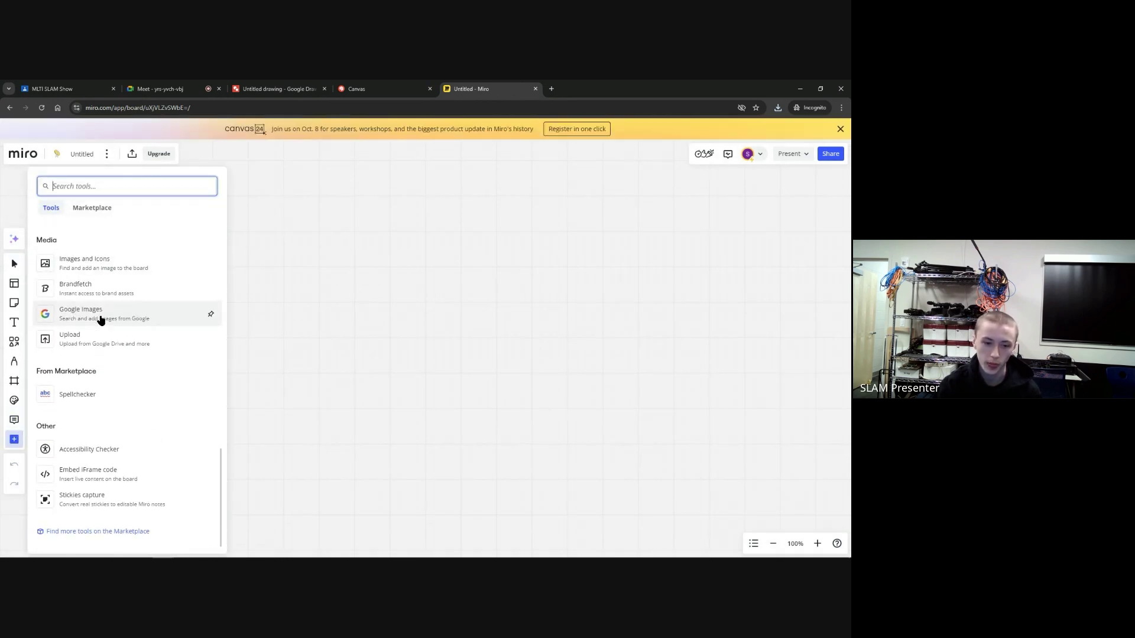
pyautogui.scroll(10, 152, 461)
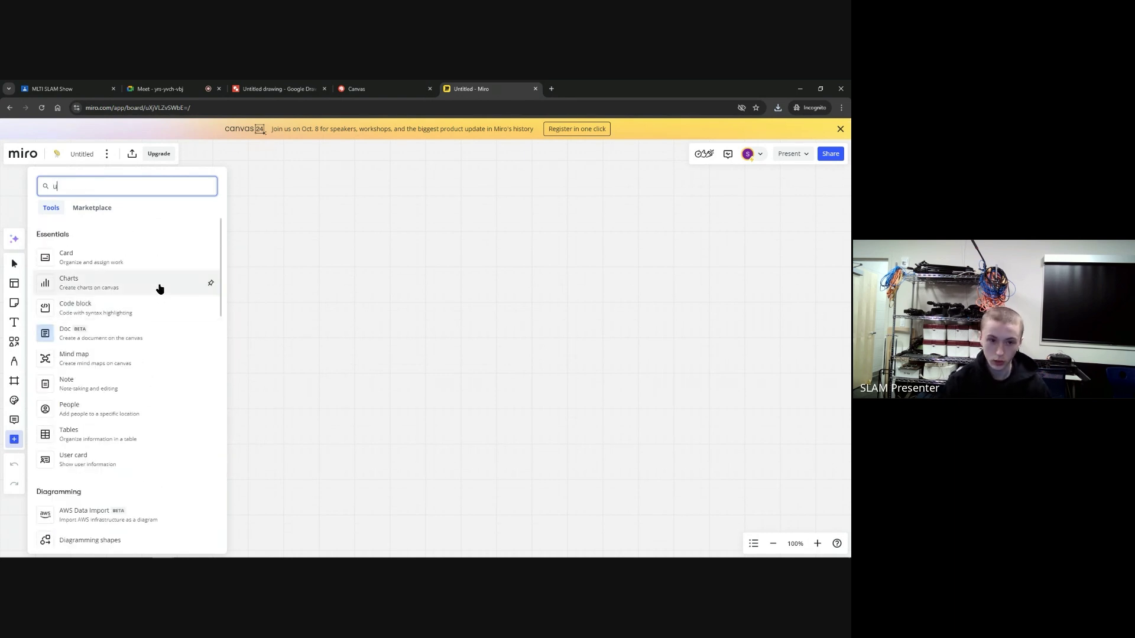
pyautogui.write('upload')
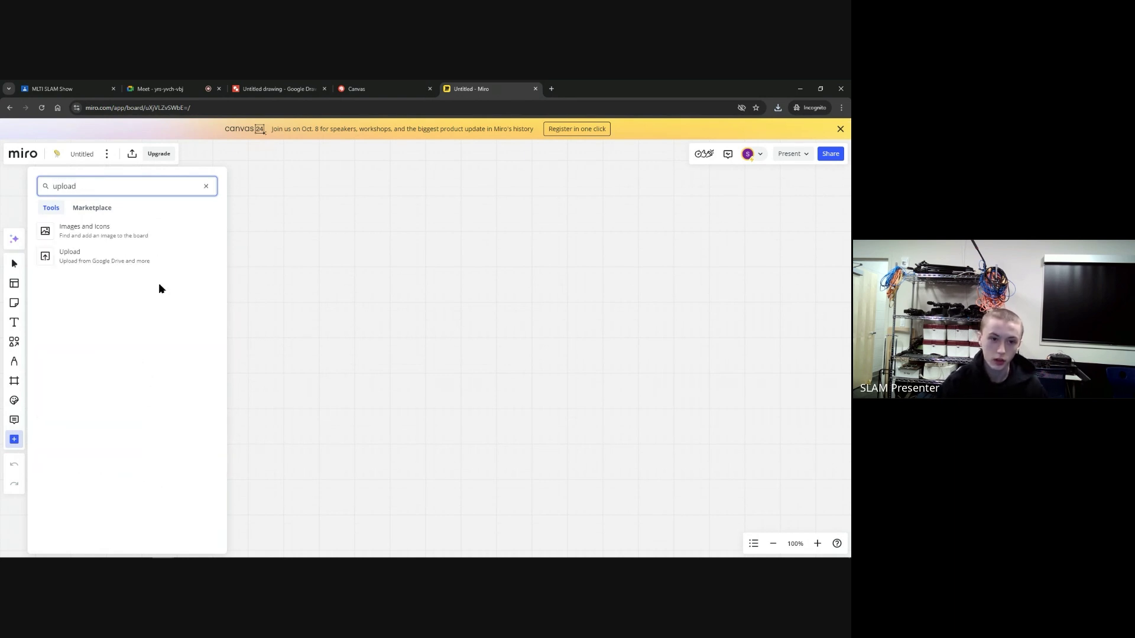
pyautogui.click(132, 258)
pyautogui.click(95, 288)
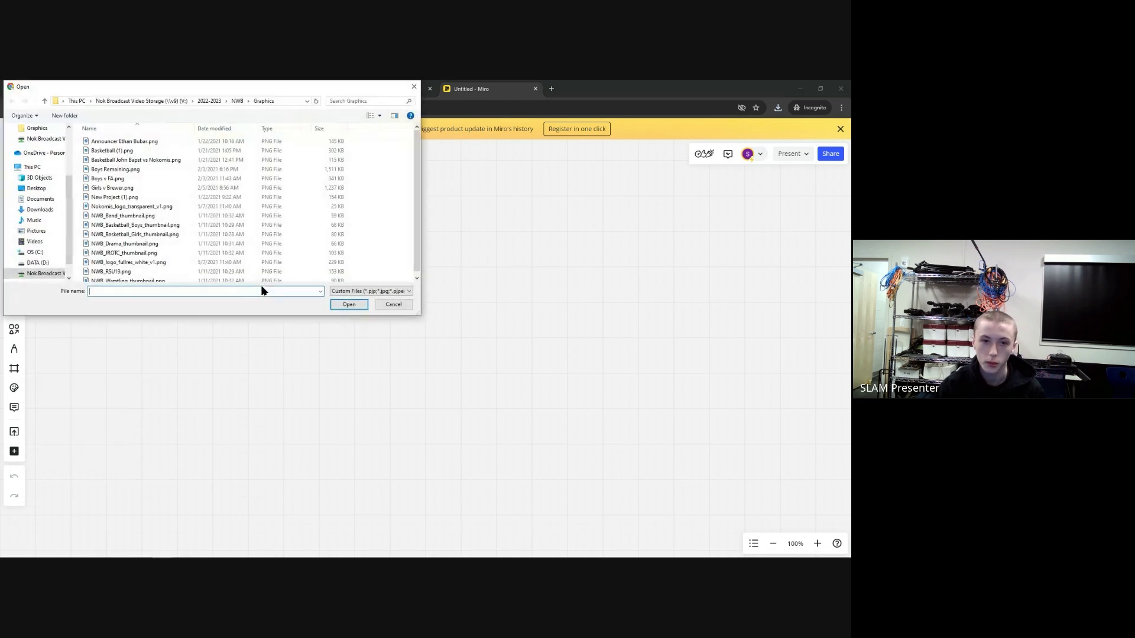
pyautogui.click(40, 210)
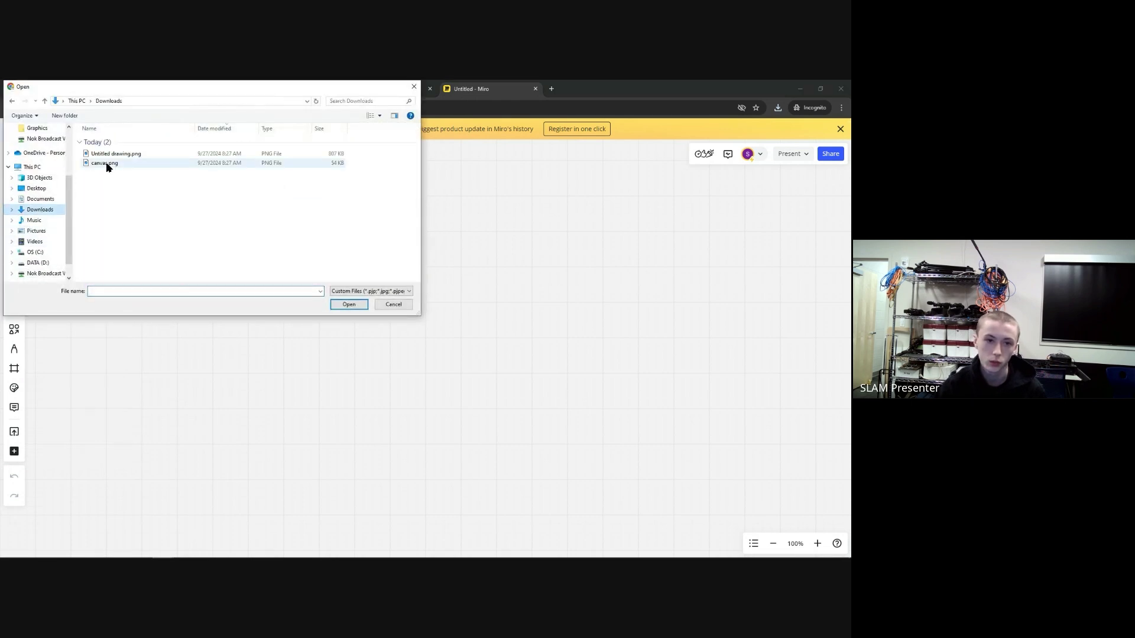
pyautogui.click(116, 154)
pyautogui.click(359, 304)
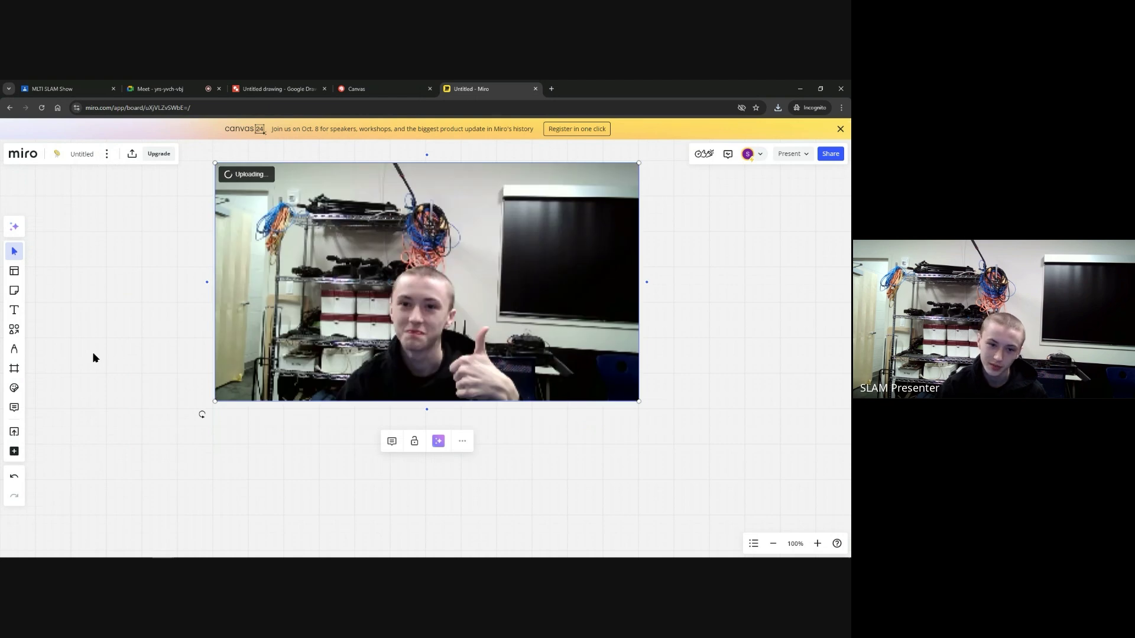
# Upload canvas.png from the Downloads folder to the board
pyautogui.click(15, 452)
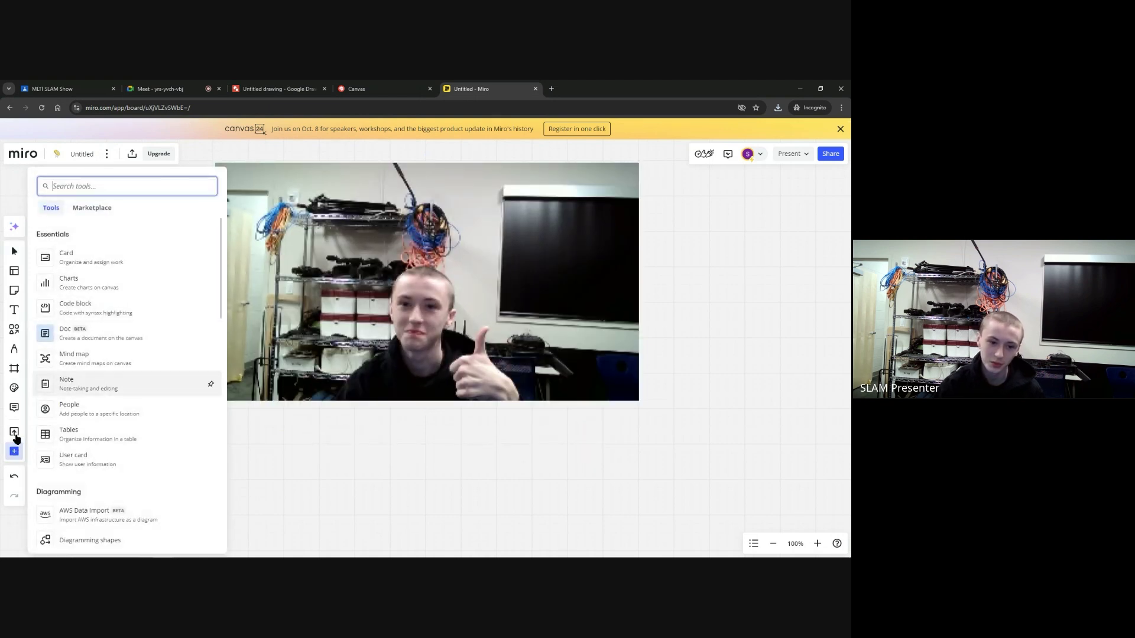
pyautogui.click(14, 432)
pyautogui.click(83, 271)
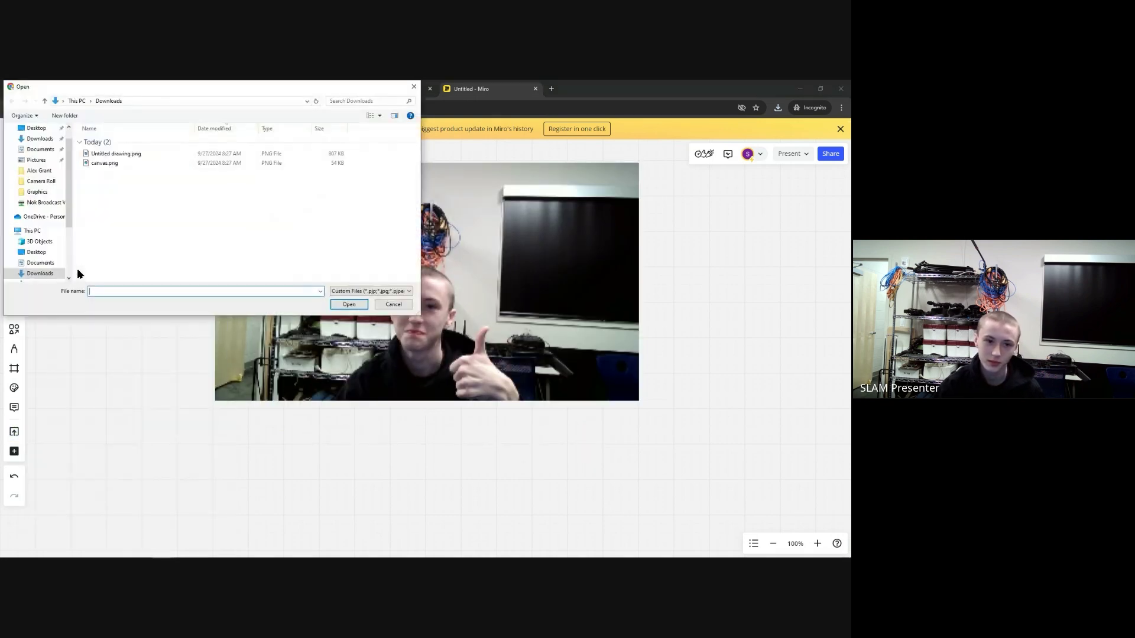
pyautogui.click(155, 163)
pyautogui.click(349, 305)
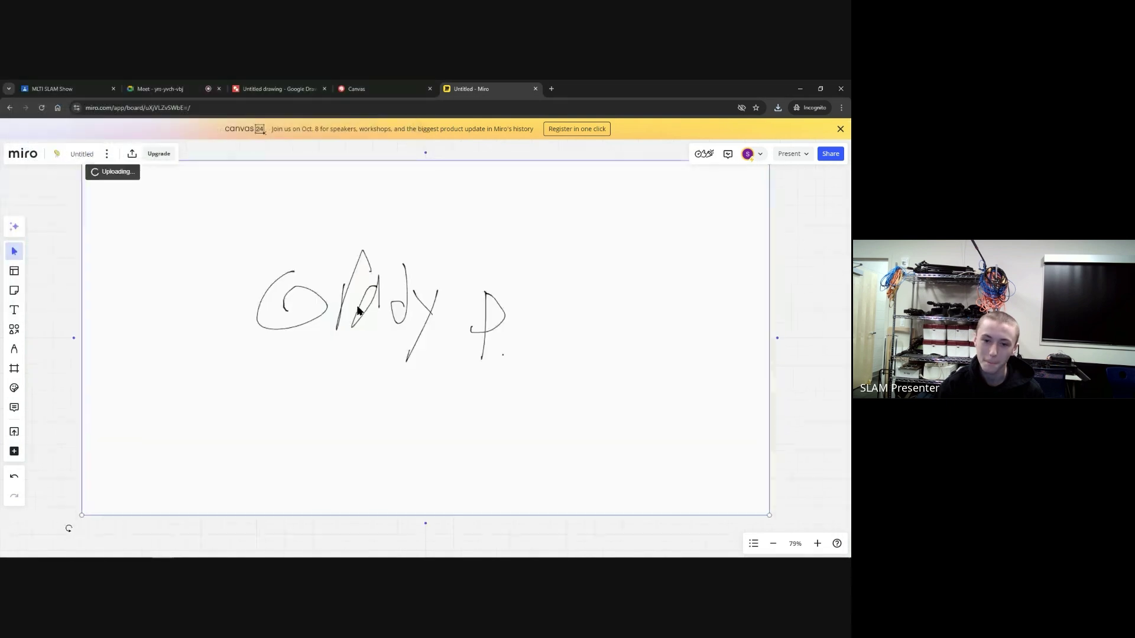
# Shrink the handwritten canvas image to about a third of its width and deselect it
pyautogui.scroll(-5, 633, 214)
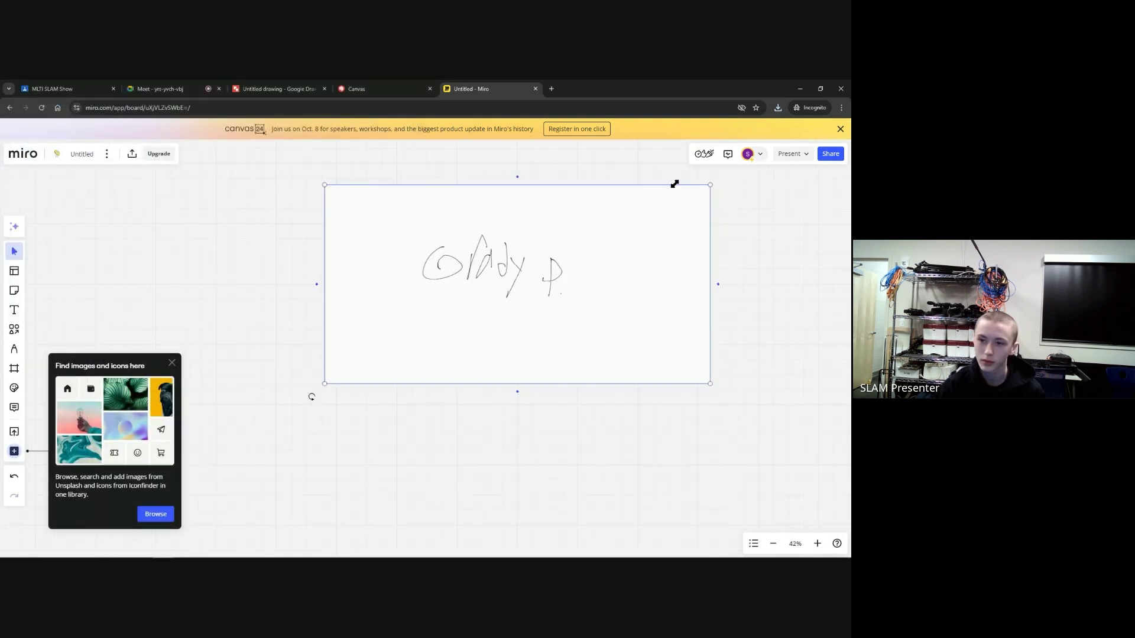
pyautogui.moveTo(710, 185)
pyautogui.mouseDown()
pyautogui.moveTo(392, 324)
pyautogui.moveTo(684, 235)
pyautogui.mouseUp()
pyautogui.click(456, 306)
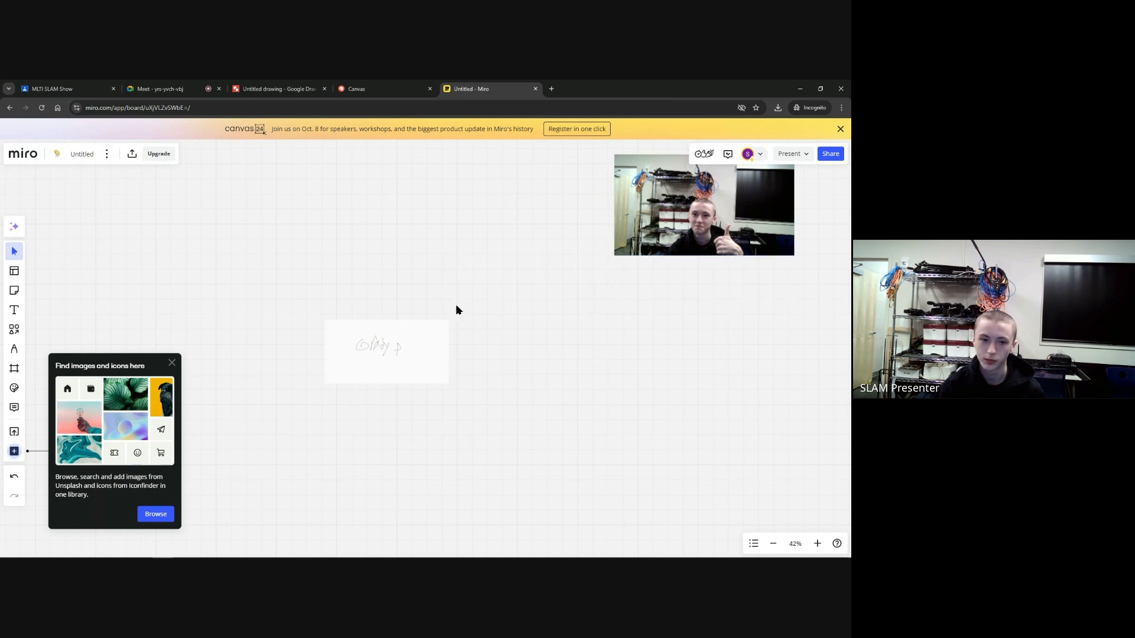
# Draw a long horizontal timeline line above the handwritten image
pyautogui.click(14, 329)
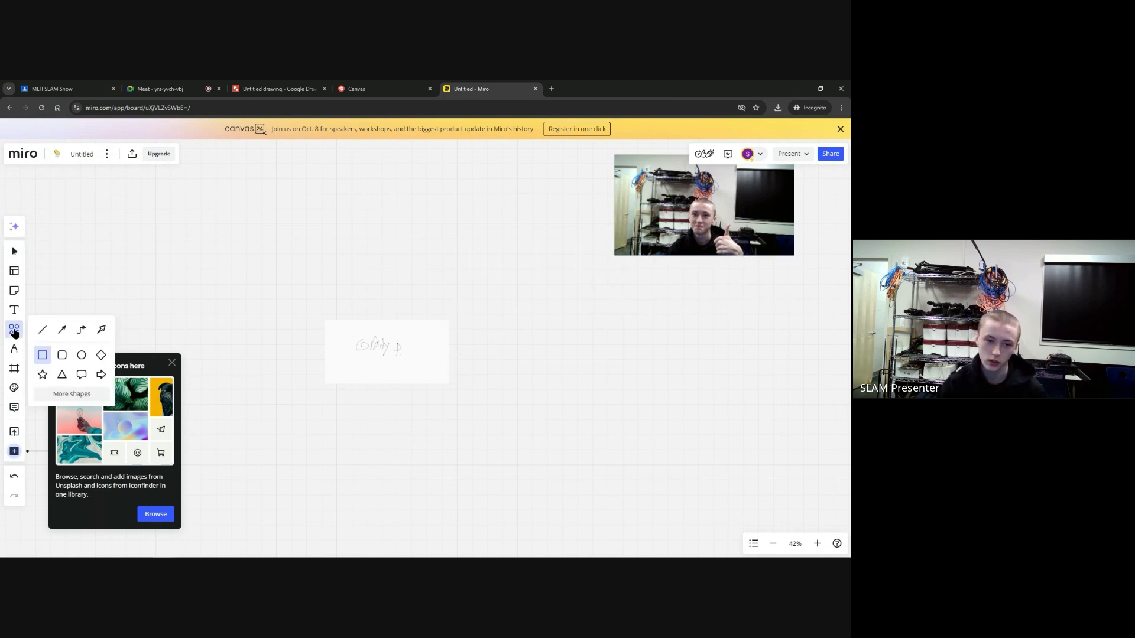
pyautogui.click(42, 332)
pyautogui.moveTo(261, 285)
pyautogui.mouseDown()
pyautogui.moveTo(479, 274)
pyautogui.moveTo(567, 293)
pyautogui.moveTo(638, 284)
pyautogui.mouseUp()
pyautogui.click(600, 322)
# Move the photo left so that it sits above the right part of the timeline line
pyautogui.scroll(2, 269, 297)
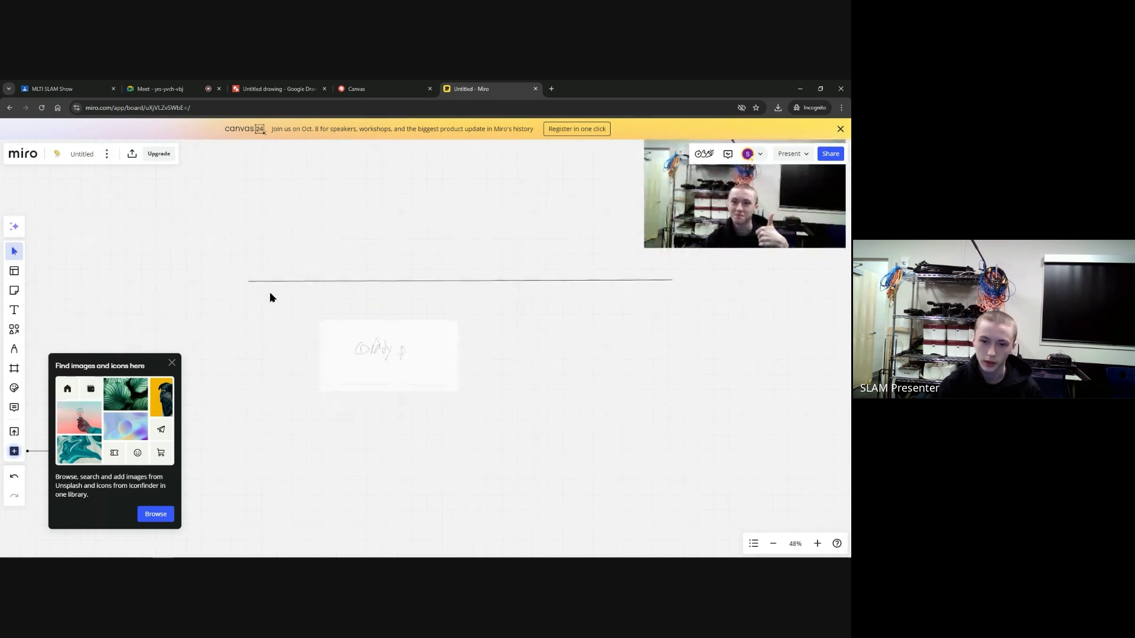
pyautogui.moveTo(716, 212); pyautogui.dragTo(582, 215)
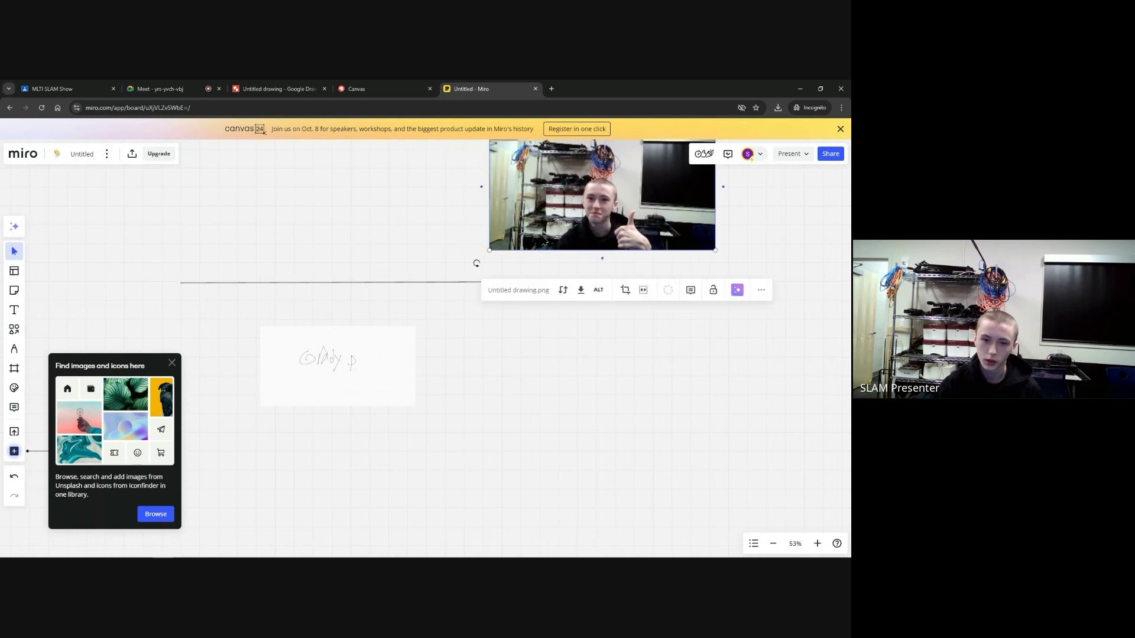
pyautogui.scroll(-1, 526, 240)
pyautogui.click(252, 297)
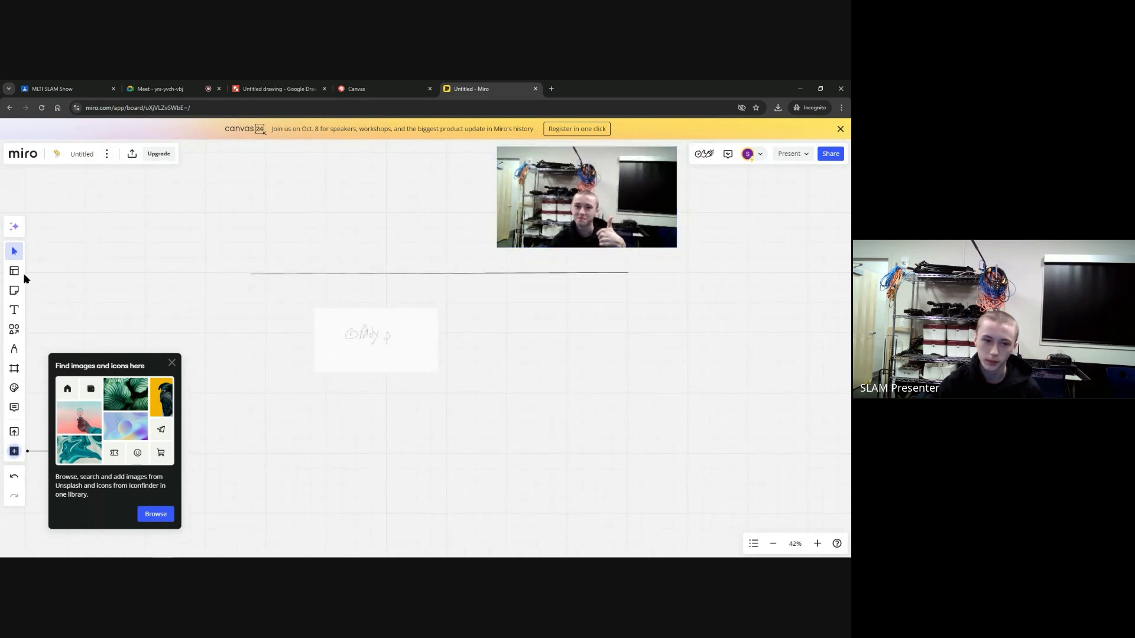
# Draw a small circle at the left end of the timeline line
pyautogui.click(14, 329)
pyautogui.click(79, 356)
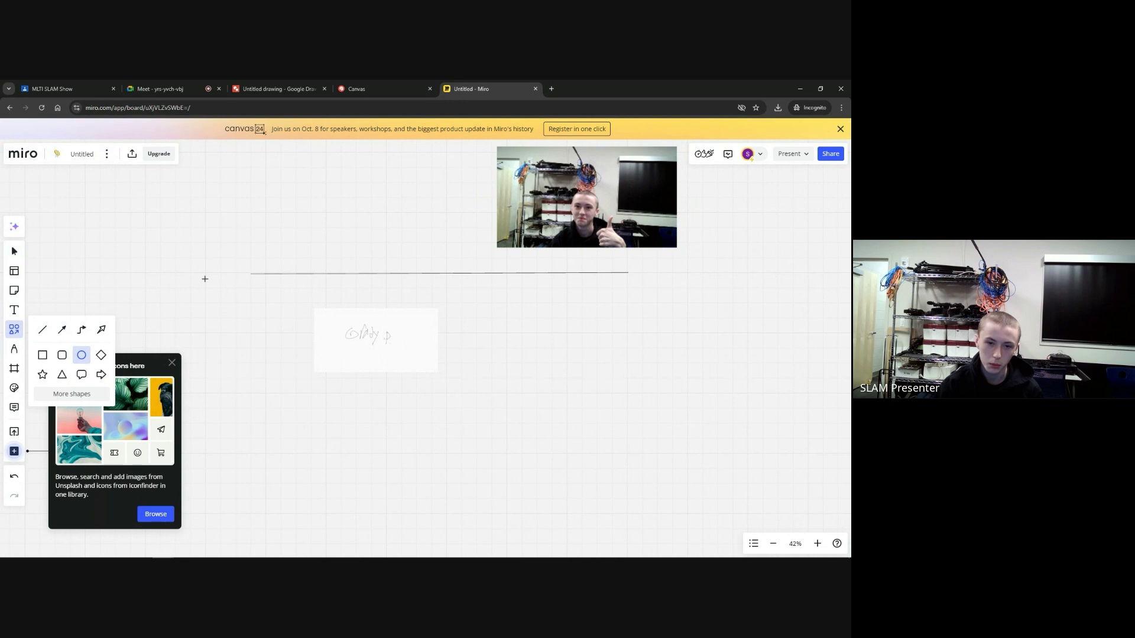
pyautogui.click(253, 278)
pyautogui.click(248, 287)
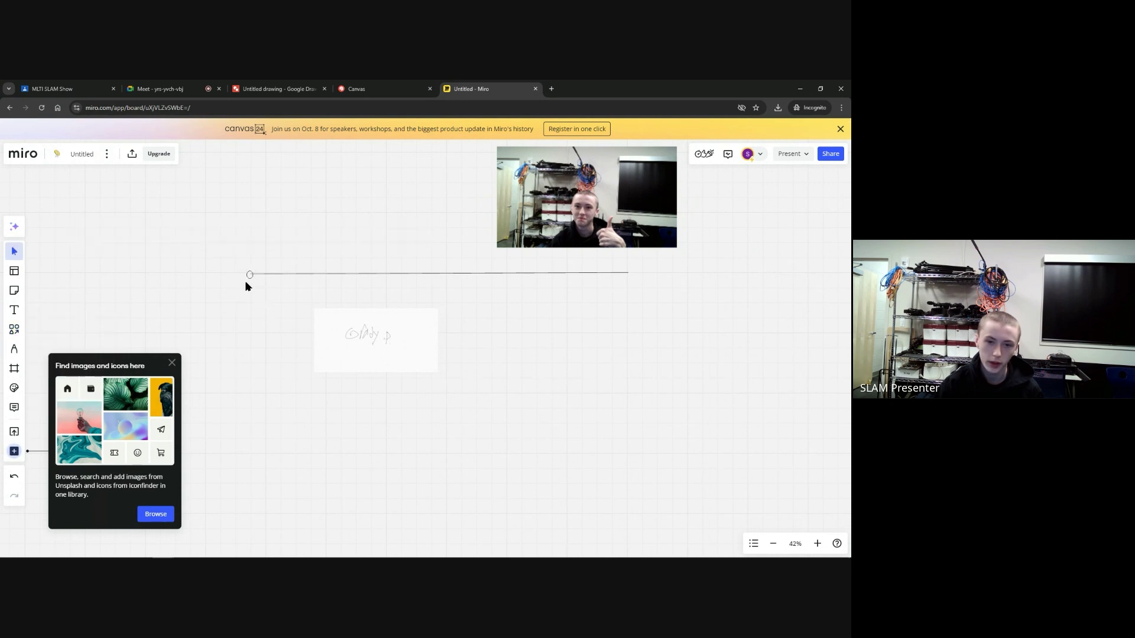
pyautogui.click(250, 277)
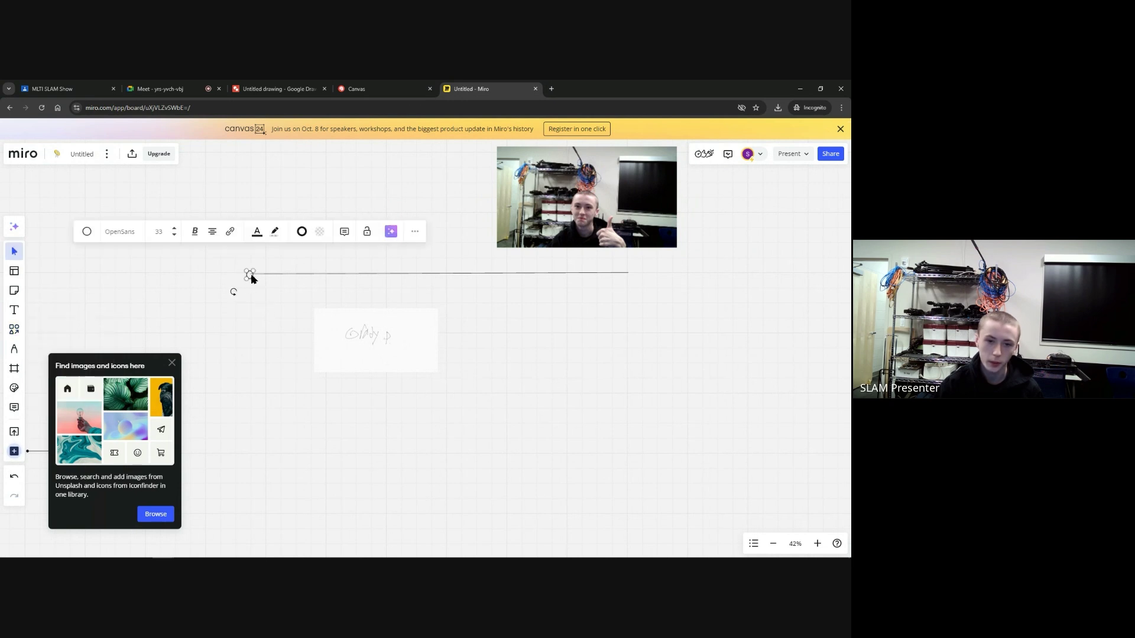
pyautogui.click(417, 232)
pyautogui.click(64, 312)
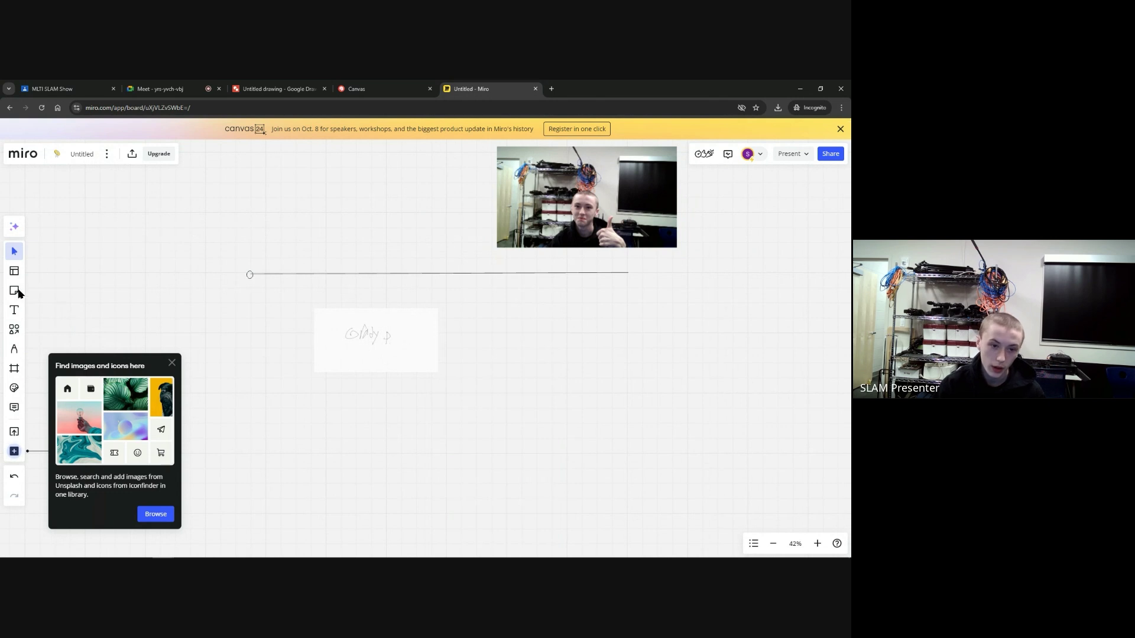
# Add the text label "My birth" and place it directly beneath the circle at the timeline's left end
pyautogui.click(14, 310)
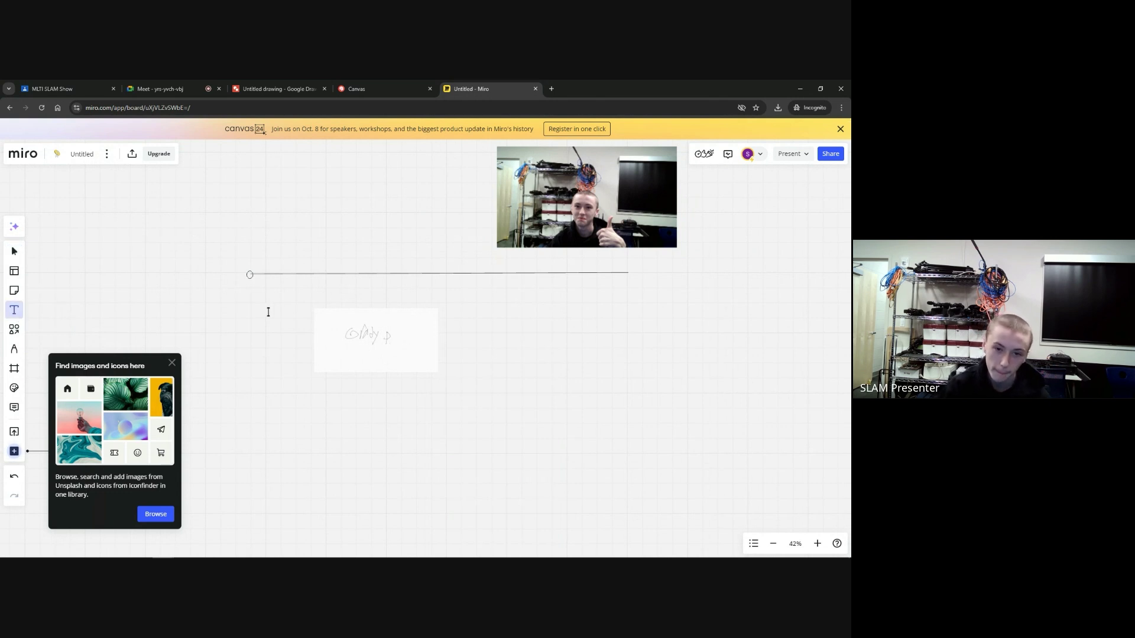
pyautogui.click(247, 291)
pyautogui.scroll(5, 242, 269)
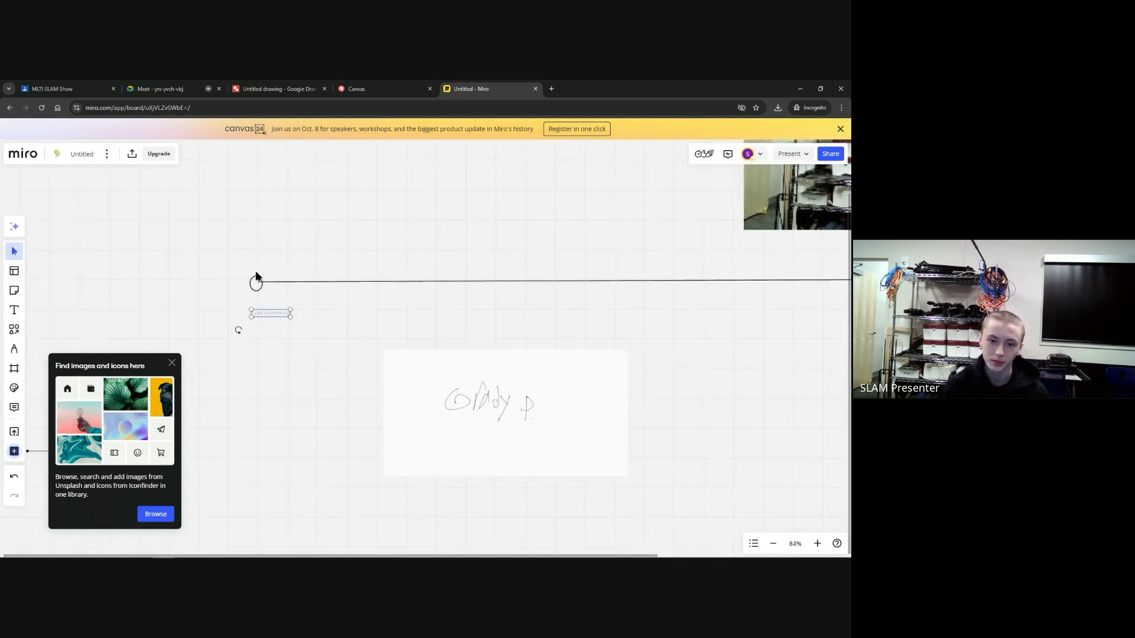
pyautogui.write('My')
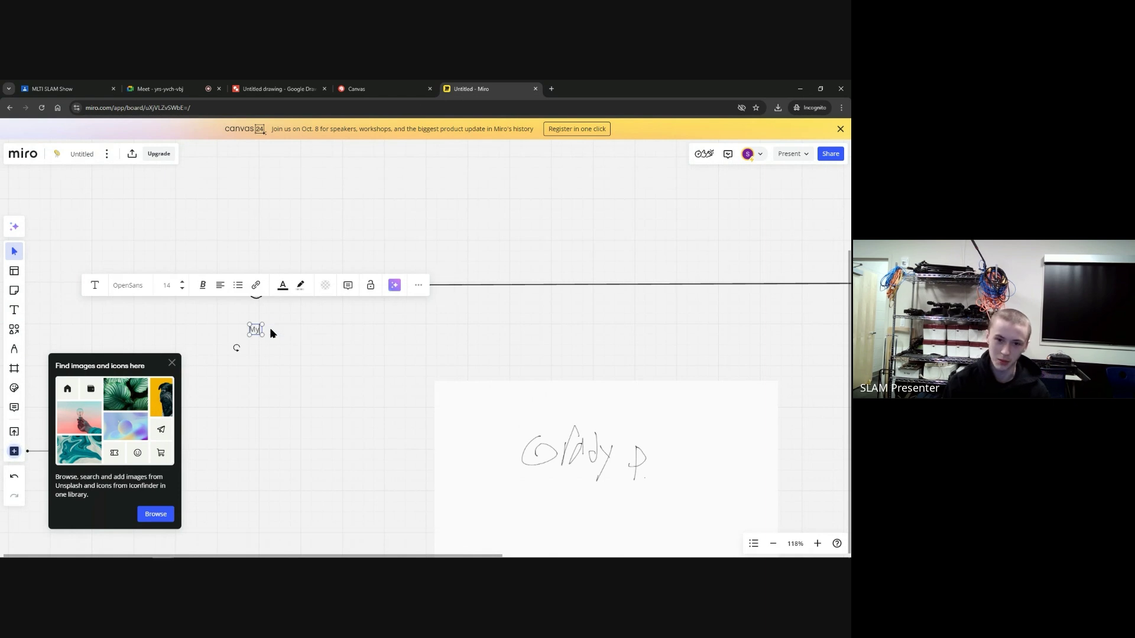
pyautogui.write(' birth')
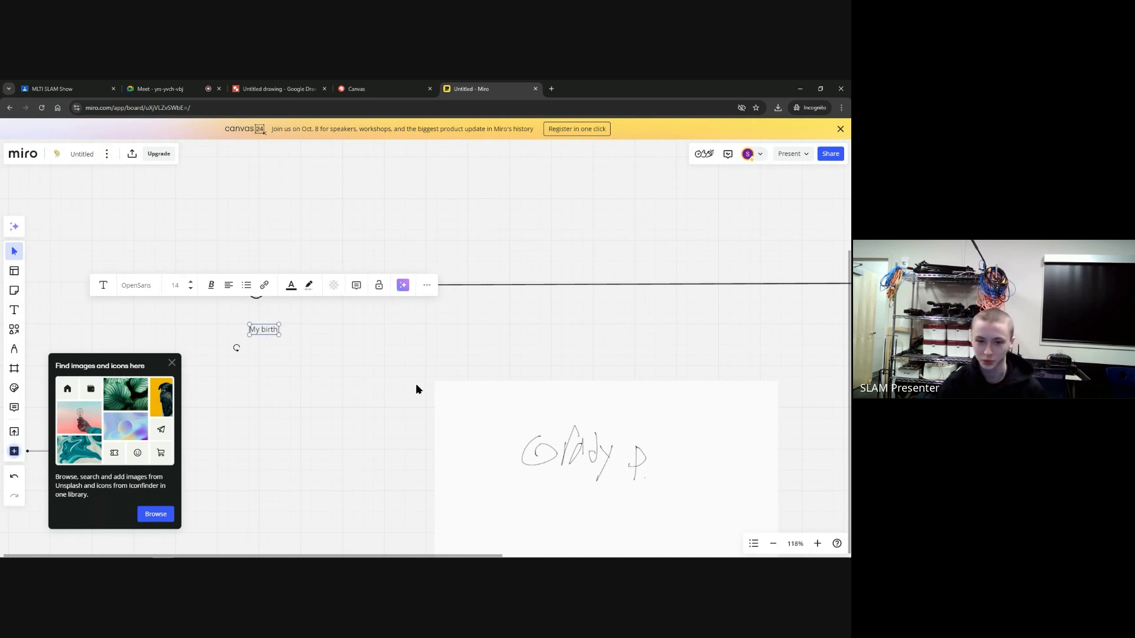
pyautogui.click(320, 353)
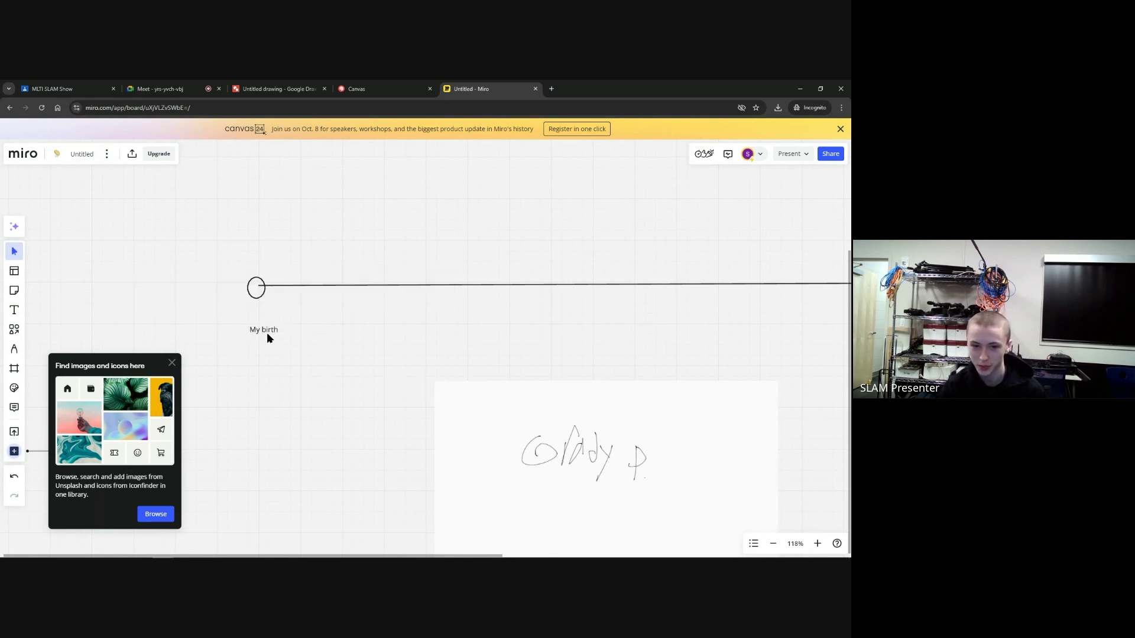
pyautogui.moveTo(267, 332); pyautogui.dragTo(259, 310)
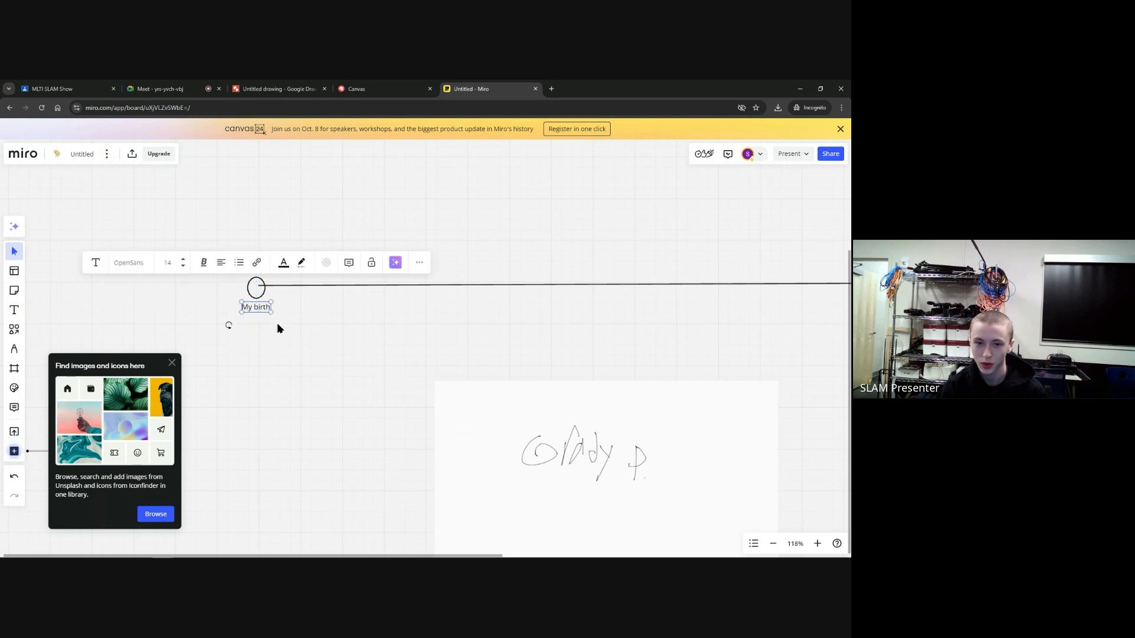
pyautogui.click(279, 328)
# Shrink the handwritten image further and move it just above the timeline's first circle
pyautogui.scroll(-5, 435, 385)
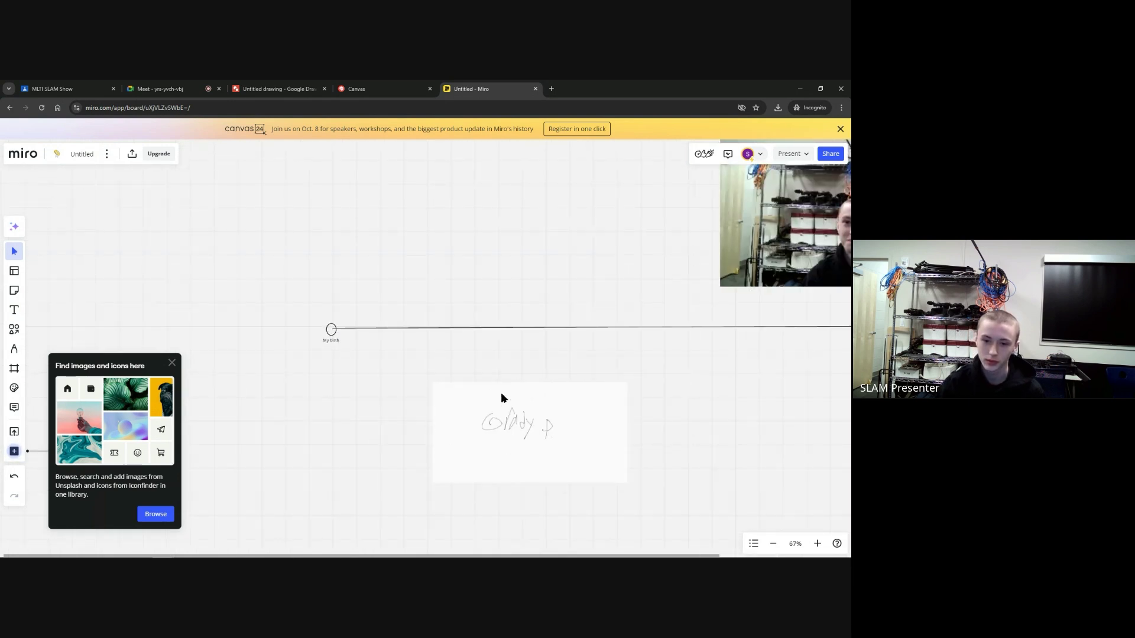
pyautogui.moveTo(502, 397); pyautogui.dragTo(347, 272)
pyautogui.moveTo(424, 209); pyautogui.dragTo(336, 307)
pyautogui.click(401, 277)
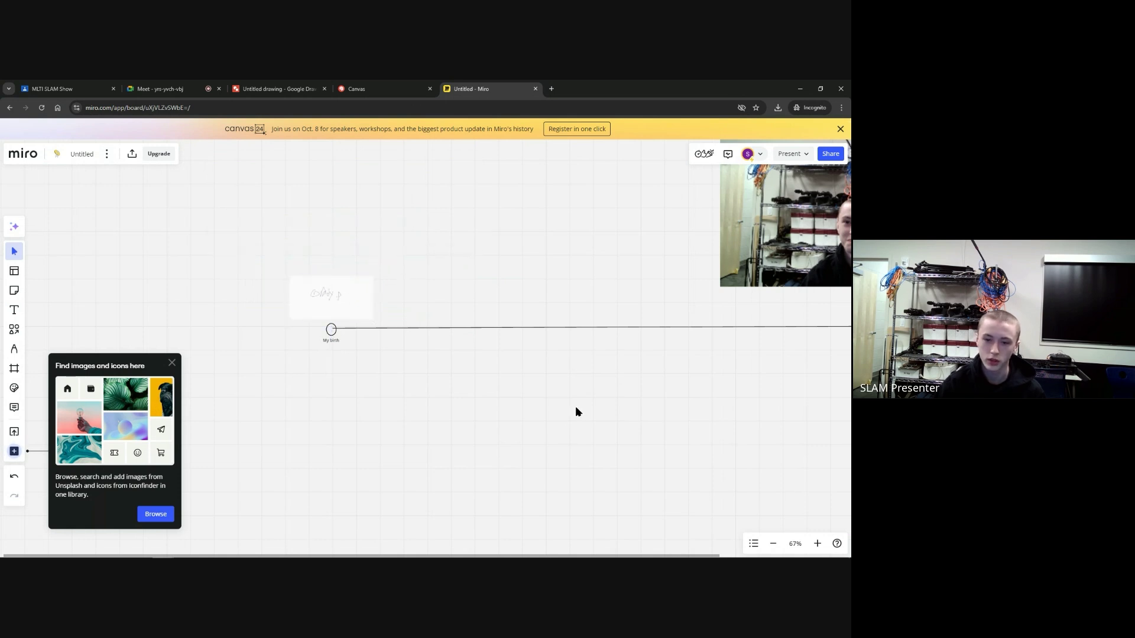
# Draw a second, slightly larger circle on the timeline to the right of the first one
pyautogui.scroll(-2, 578, 410)
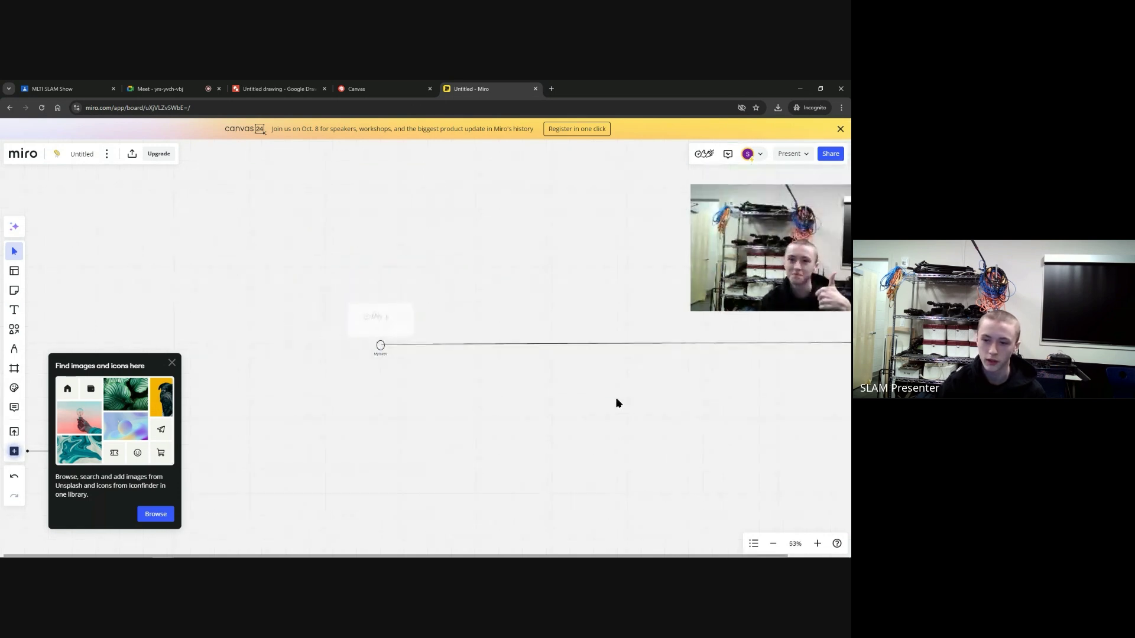
pyautogui.click(14, 330)
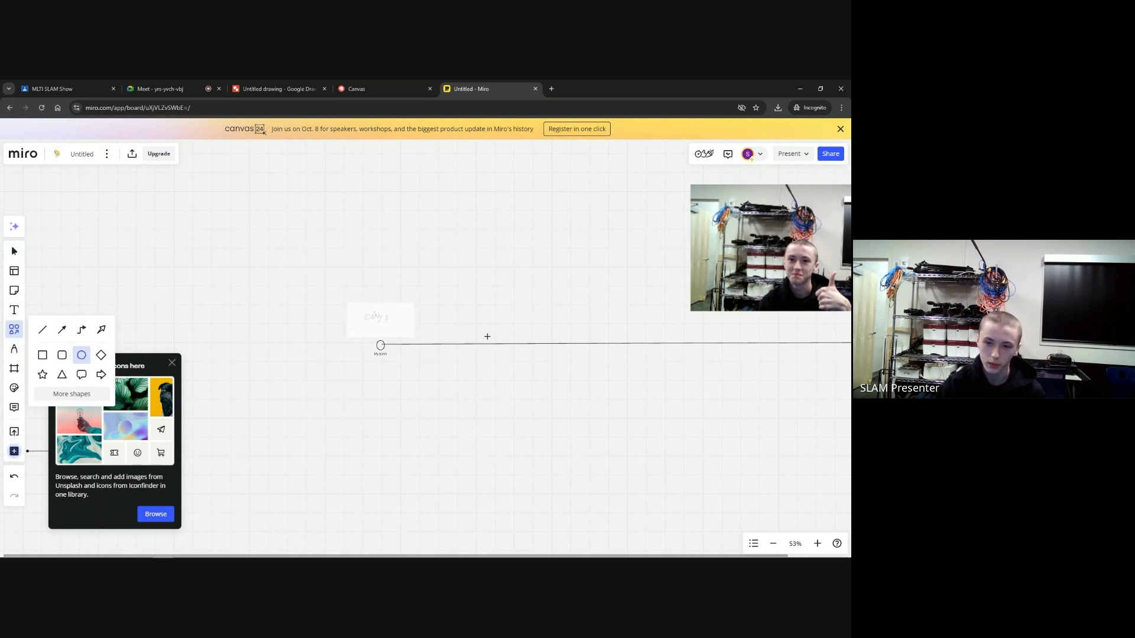
pyautogui.moveTo(479, 335); pyautogui.dragTo(494, 355)
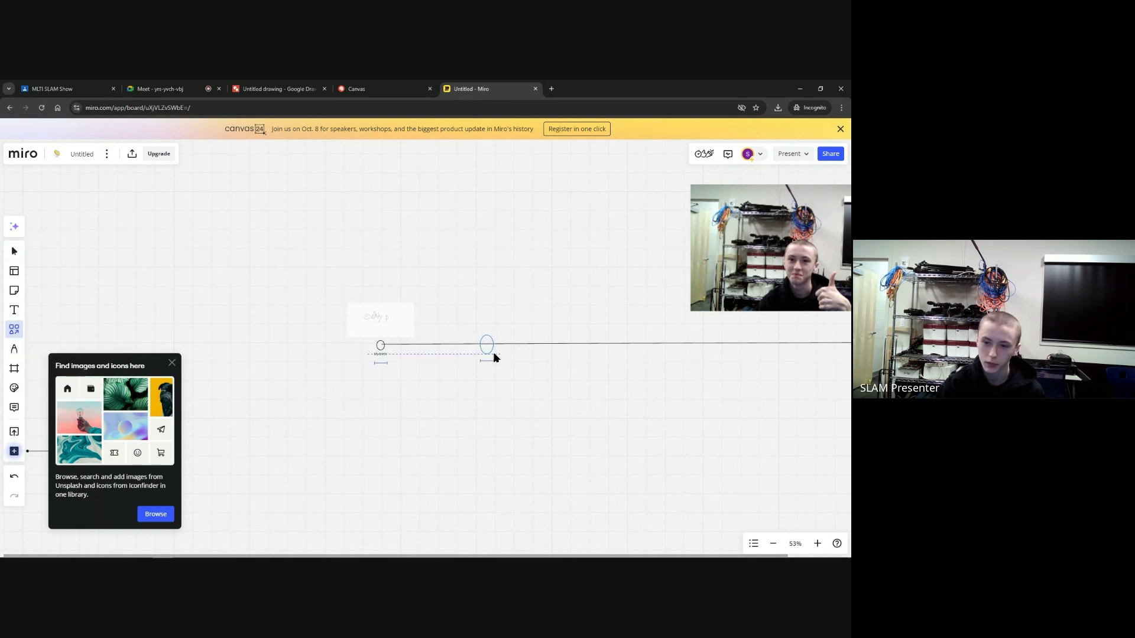
pyautogui.click(324, 385)
# Add the text label "Moving to Nokomis" below the timeline's second circle
pyautogui.click(15, 310)
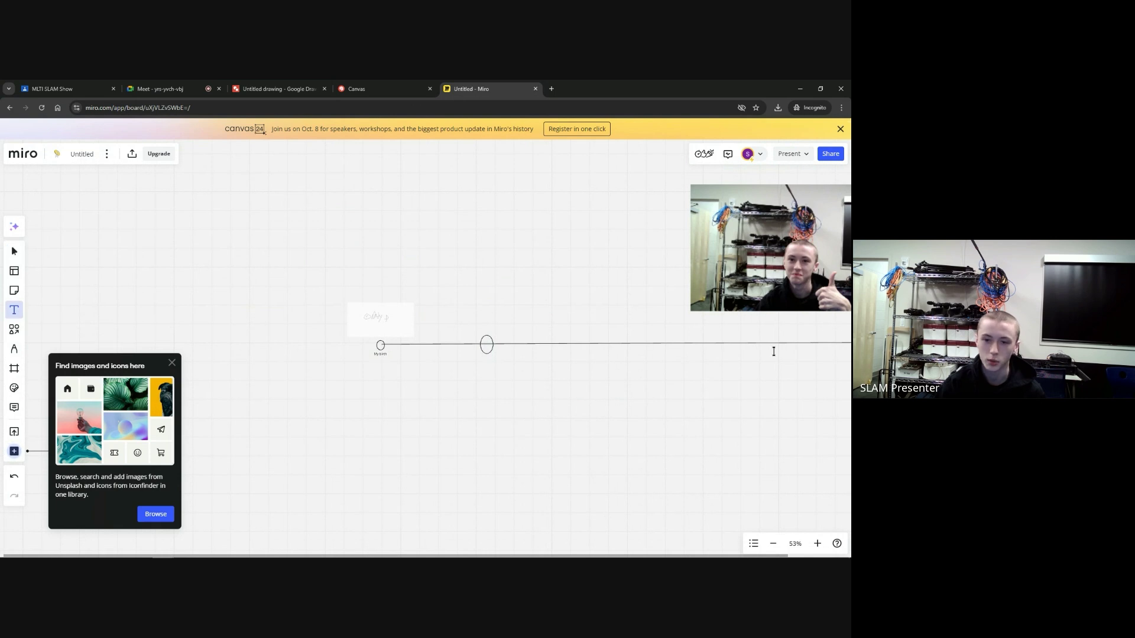
pyautogui.click(487, 367)
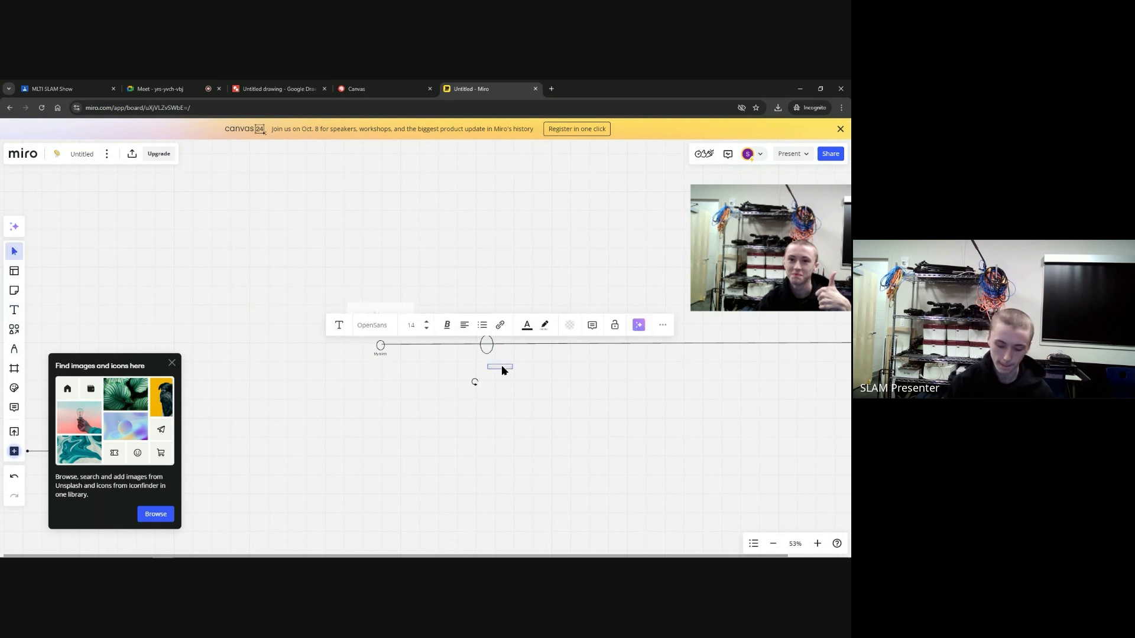
pyautogui.write('Moving to Network')
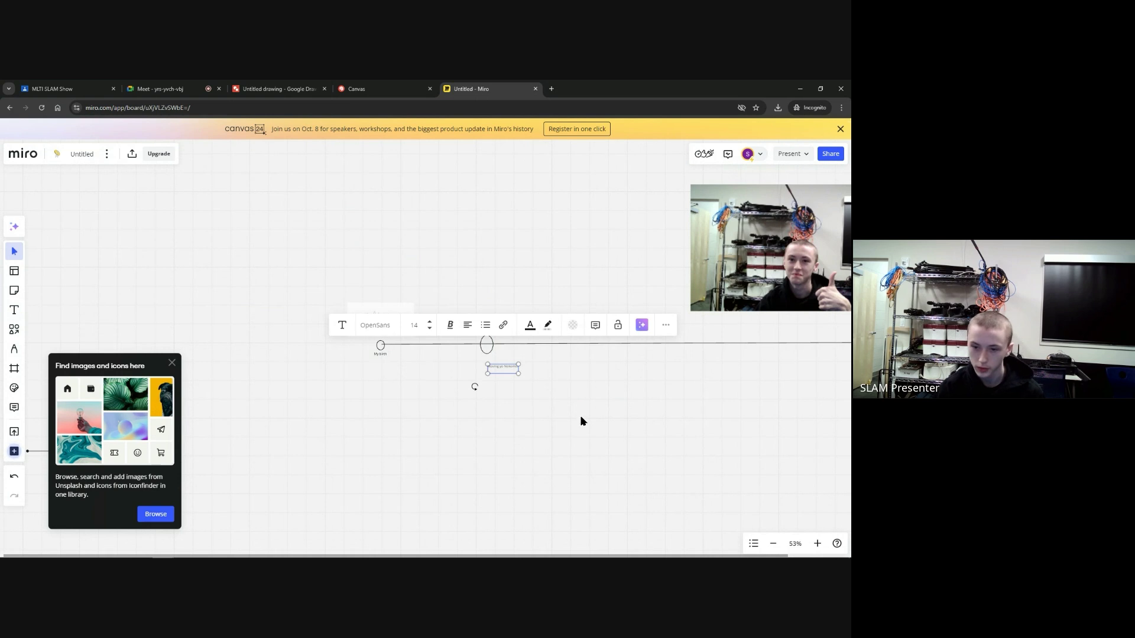
pyautogui.scroll(3, 504, 370)
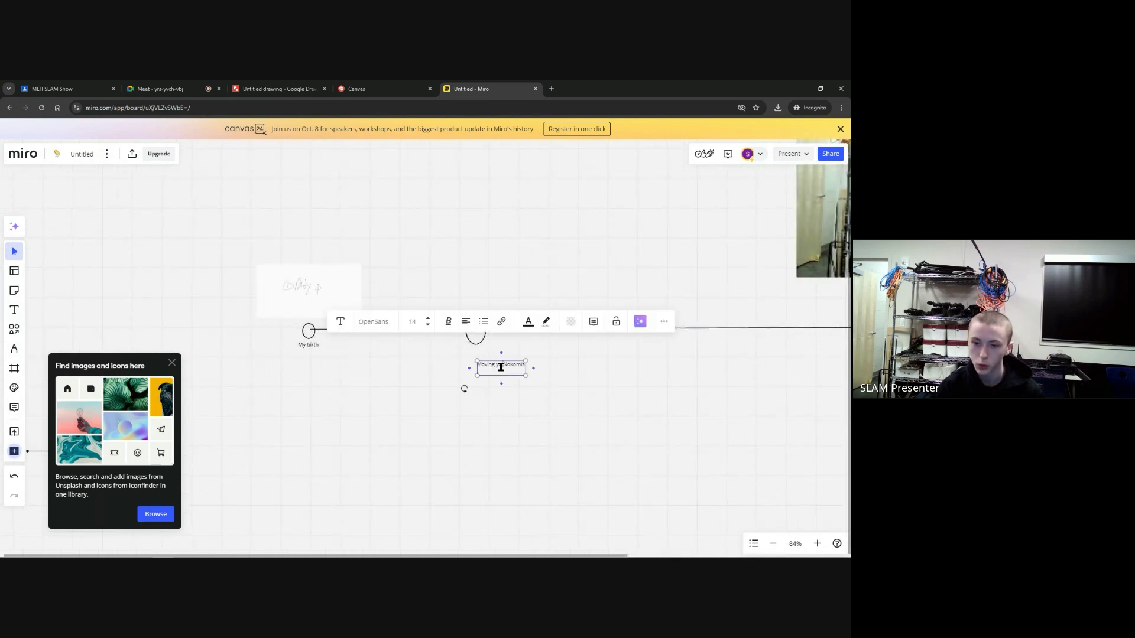
# Correct the second circle's label to read "Moving to Nokomis" and centre it directly beneath that circle
pyautogui.press('BackSpace')
pyautogui.press('BackSpace')
pyautogui.write('to')
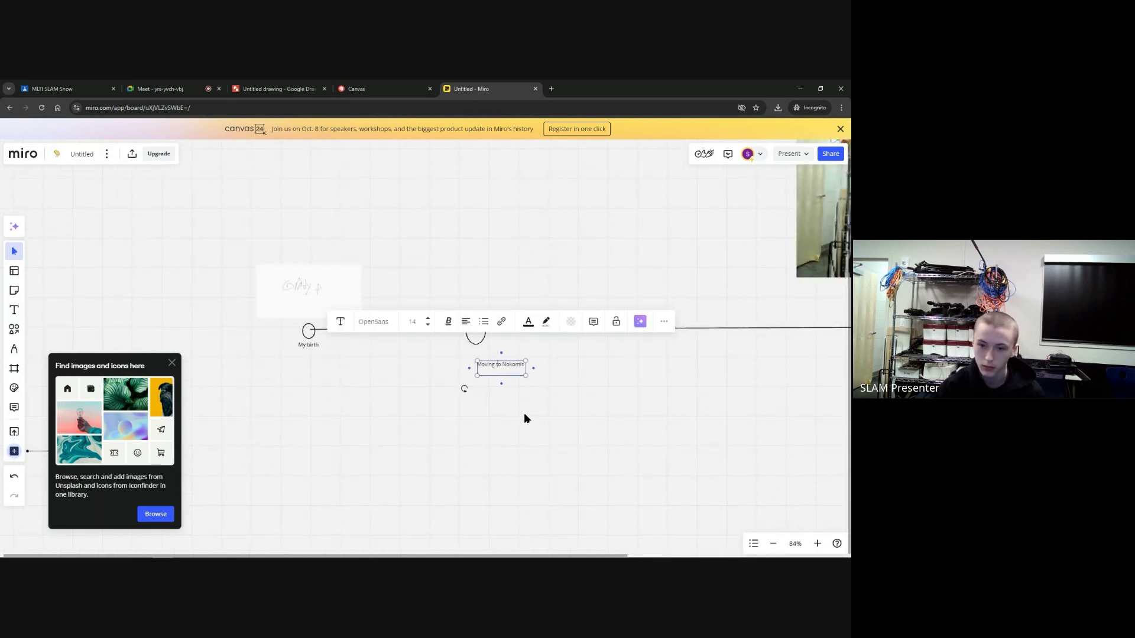
pyautogui.click(524, 413)
pyautogui.click(495, 366)
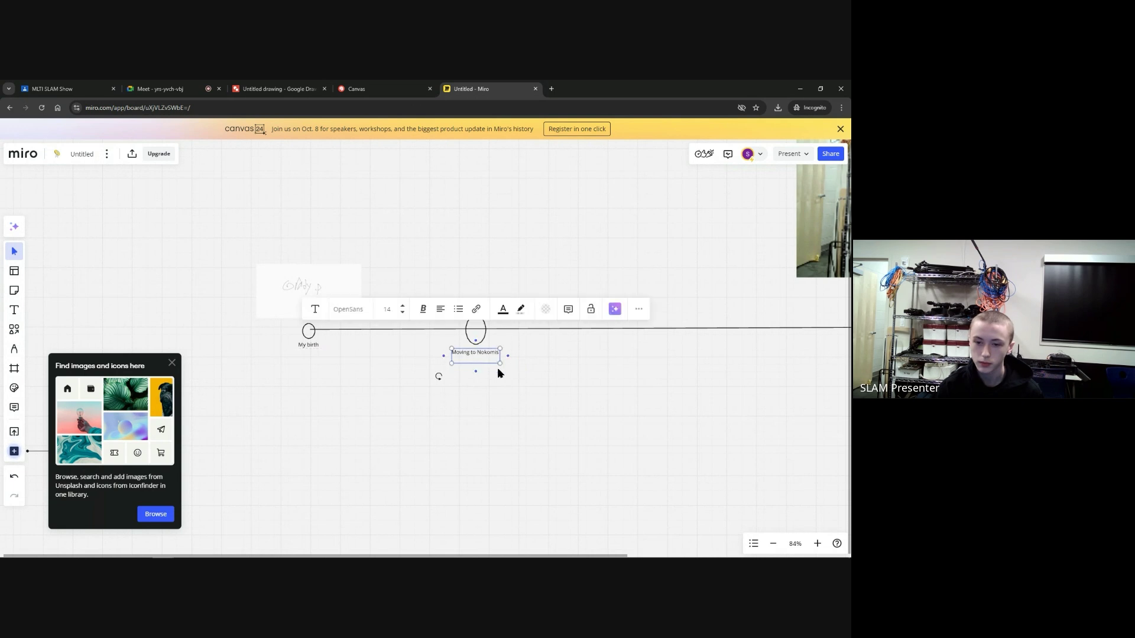
pyautogui.click(544, 377)
# Move the webcam photo further right so it sits above the timeline's right end
pyautogui.scroll(-2, 579, 378)
pyautogui.scroll(-1, 662, 392)
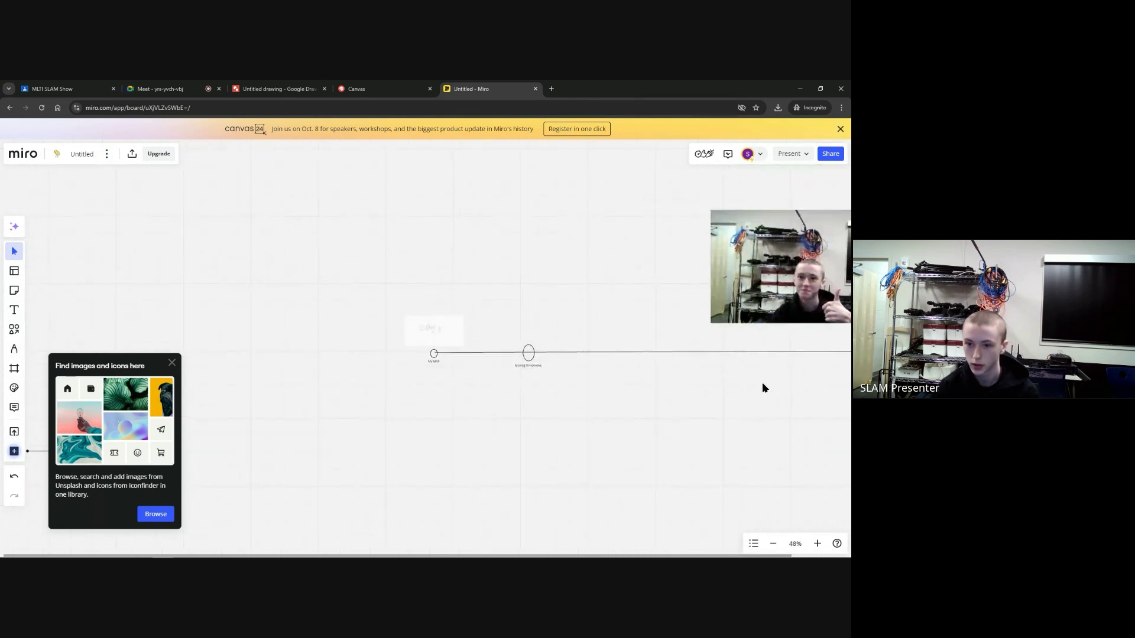
pyautogui.moveTo(770, 393); pyautogui.dragTo(511, 408)
pyautogui.moveTo(609, 318); pyautogui.dragTo(687, 311)
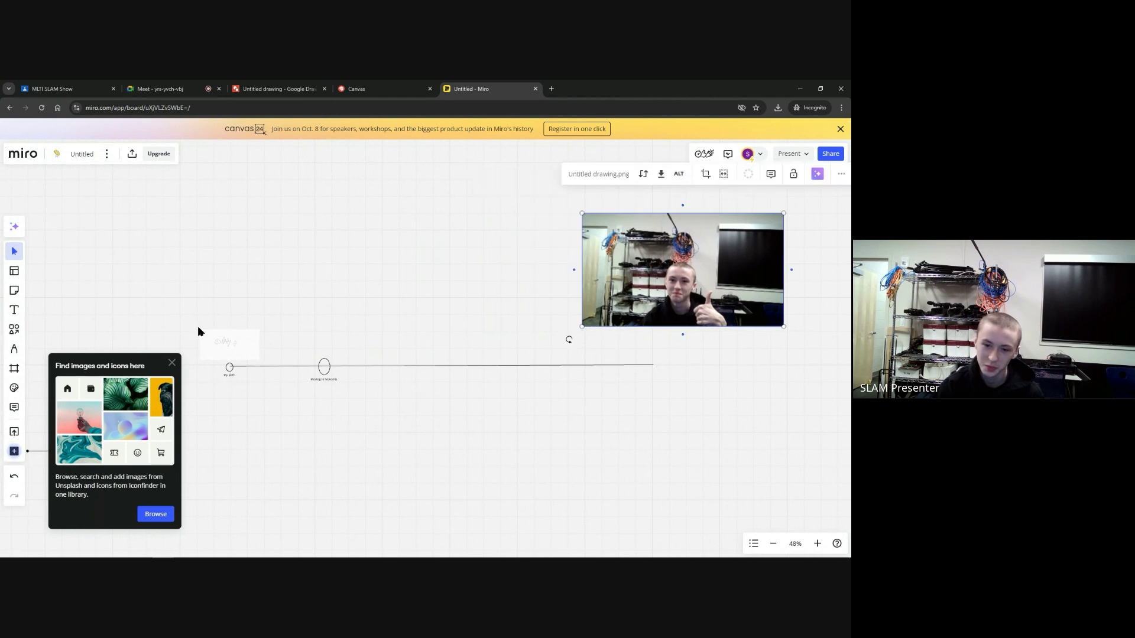
pyautogui.click(198, 328)
# Draw a third circle on the timeline to the right of the "Moving to Nokomis" circle
pyautogui.click(12, 311)
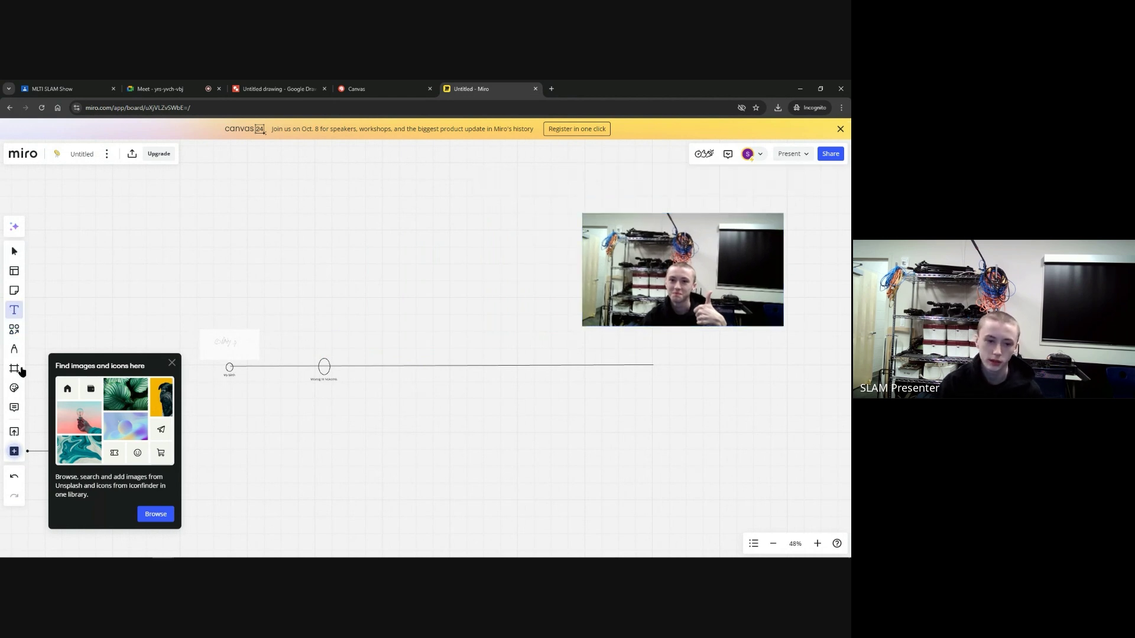
pyautogui.click(14, 329)
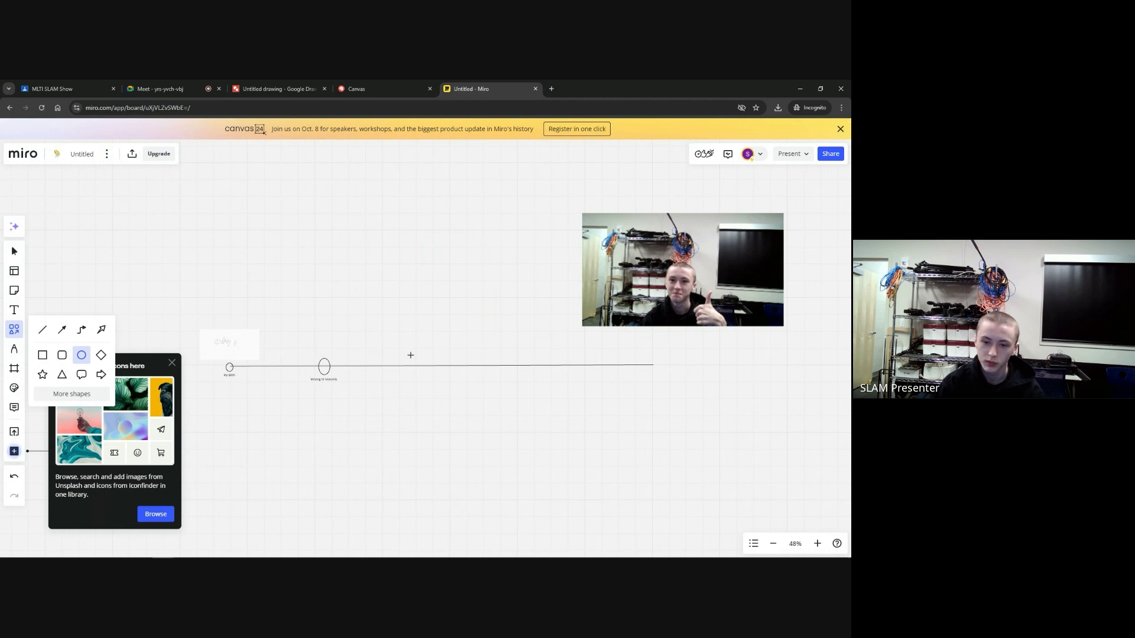
pyautogui.moveTo(410, 356); pyautogui.dragTo(424, 378)
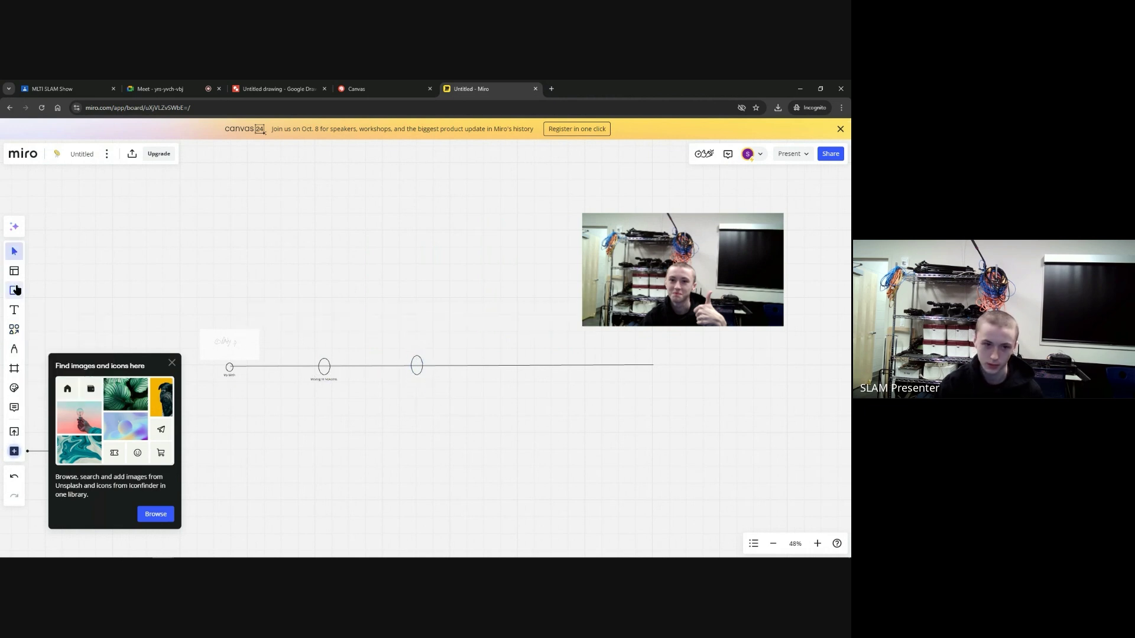
# Add the text label "Getting my dog" and centre it directly beneath the timeline's third circle
pyautogui.click(16, 313)
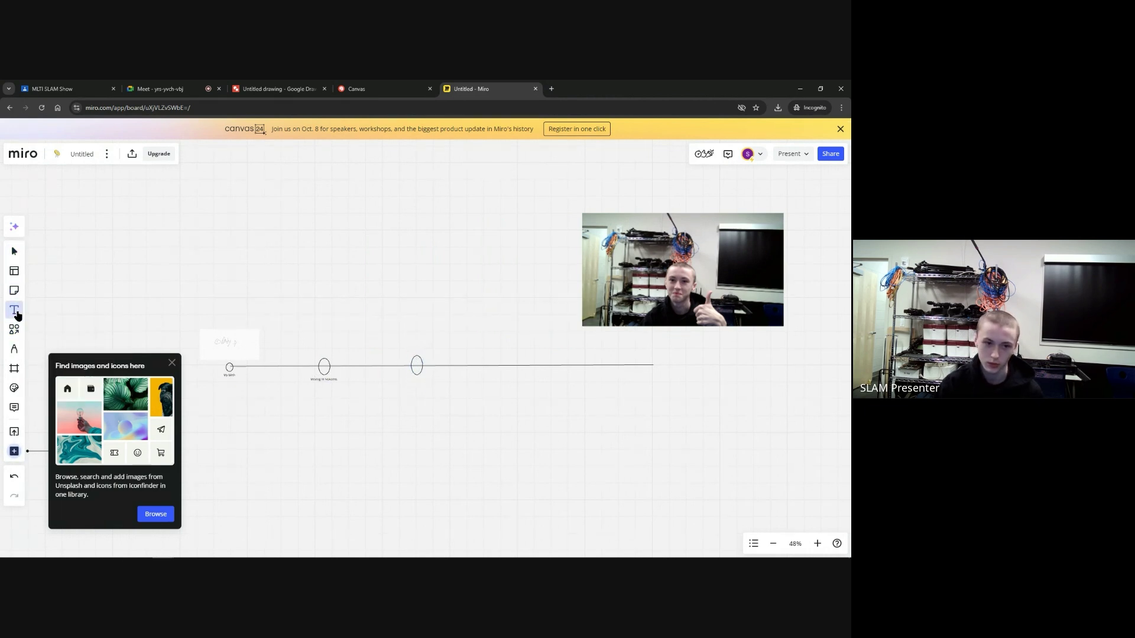
pyautogui.click(418, 384)
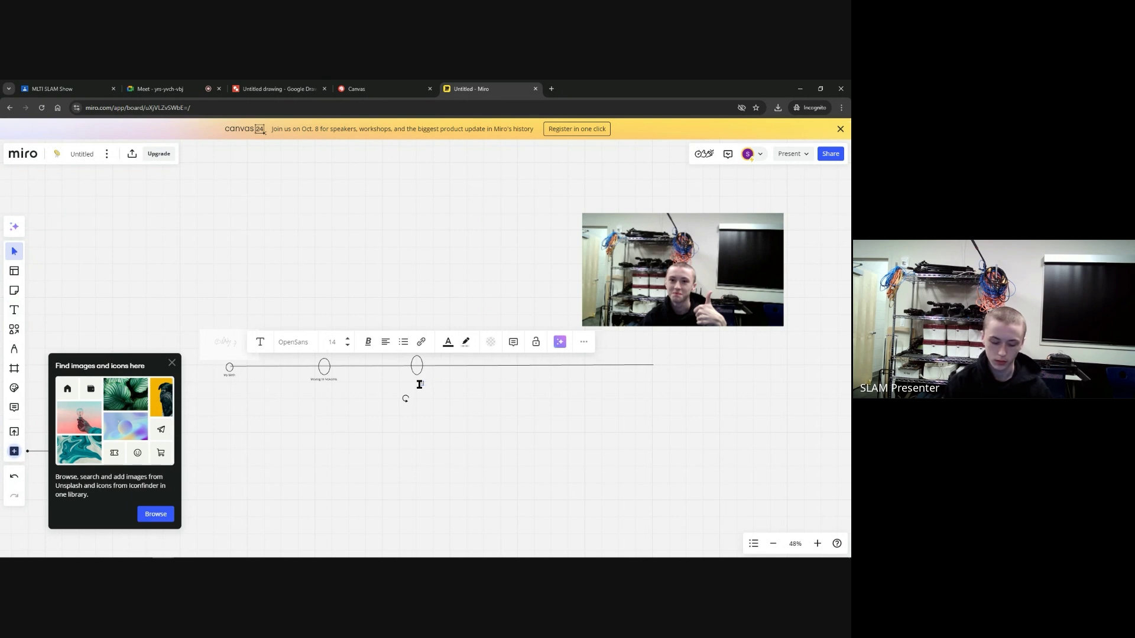
pyautogui.write('Getting my dog')
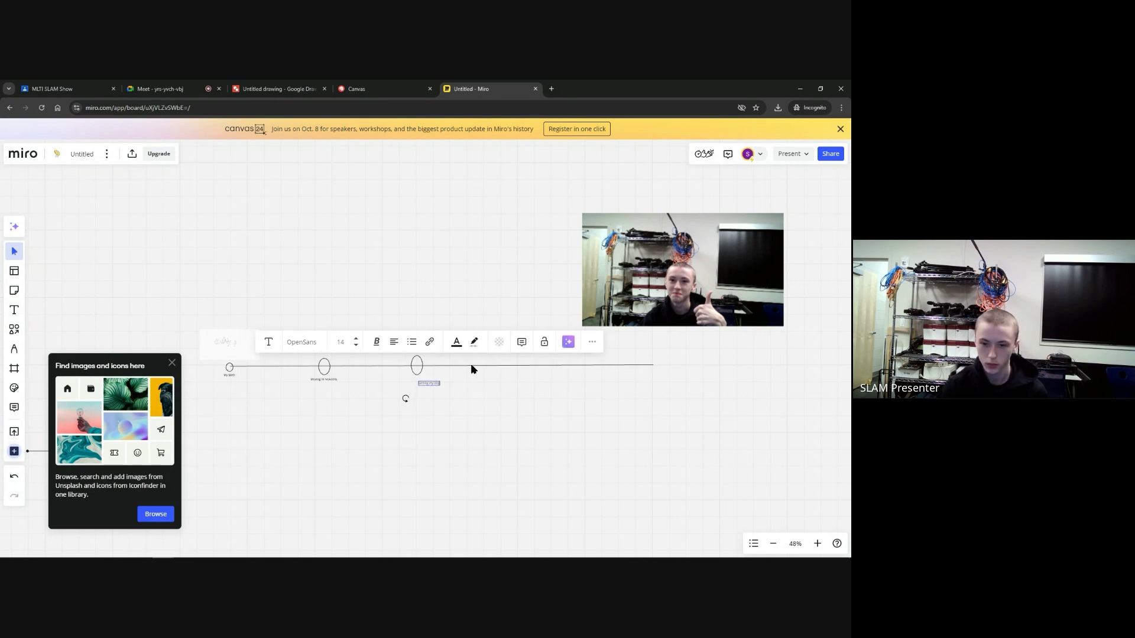
pyautogui.scroll(3, 406, 381)
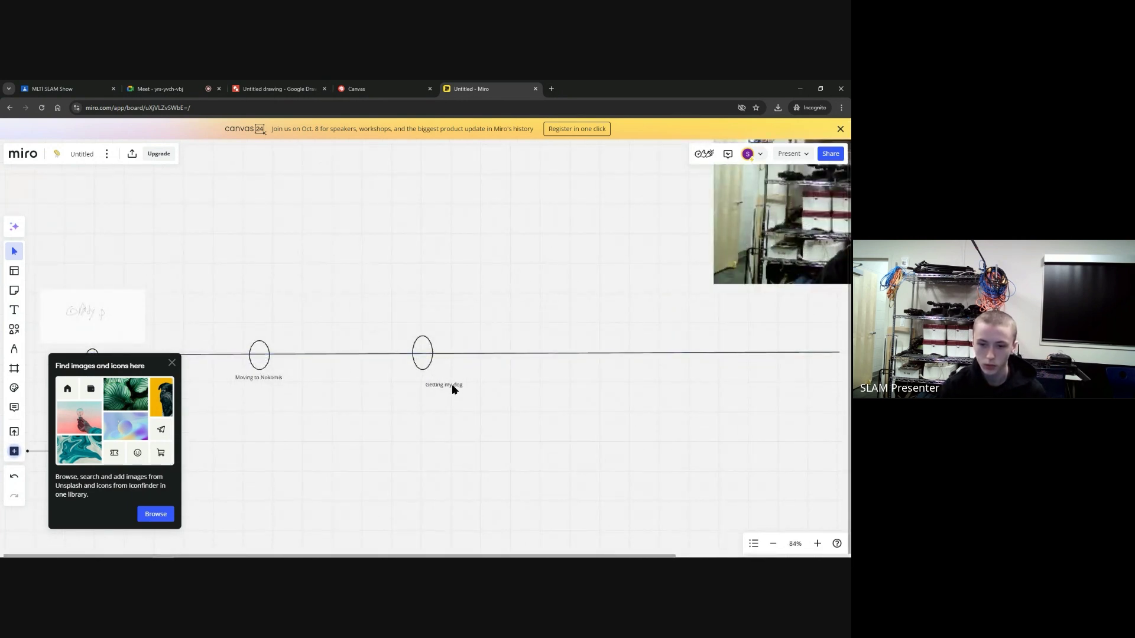
pyautogui.moveTo(445, 387); pyautogui.dragTo(431, 380)
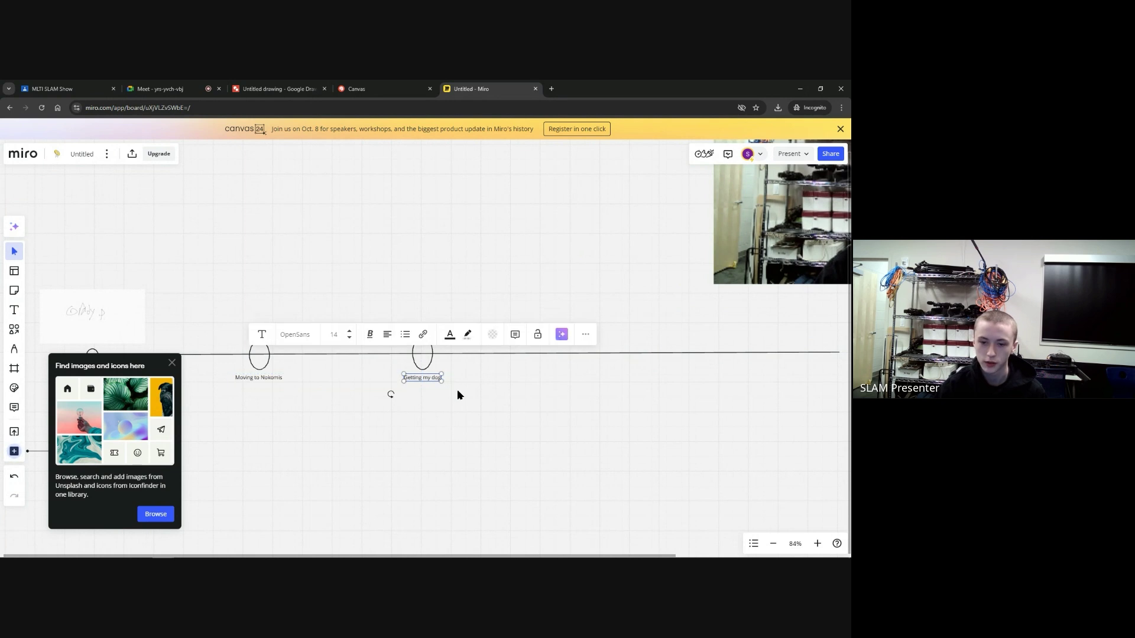
pyautogui.click(473, 402)
# Draw a fourth circle at the right end of the timeline, below the webcam photo
pyautogui.scroll(-3, 473, 402)
pyautogui.moveTo(664, 401); pyautogui.dragTo(545, 410)
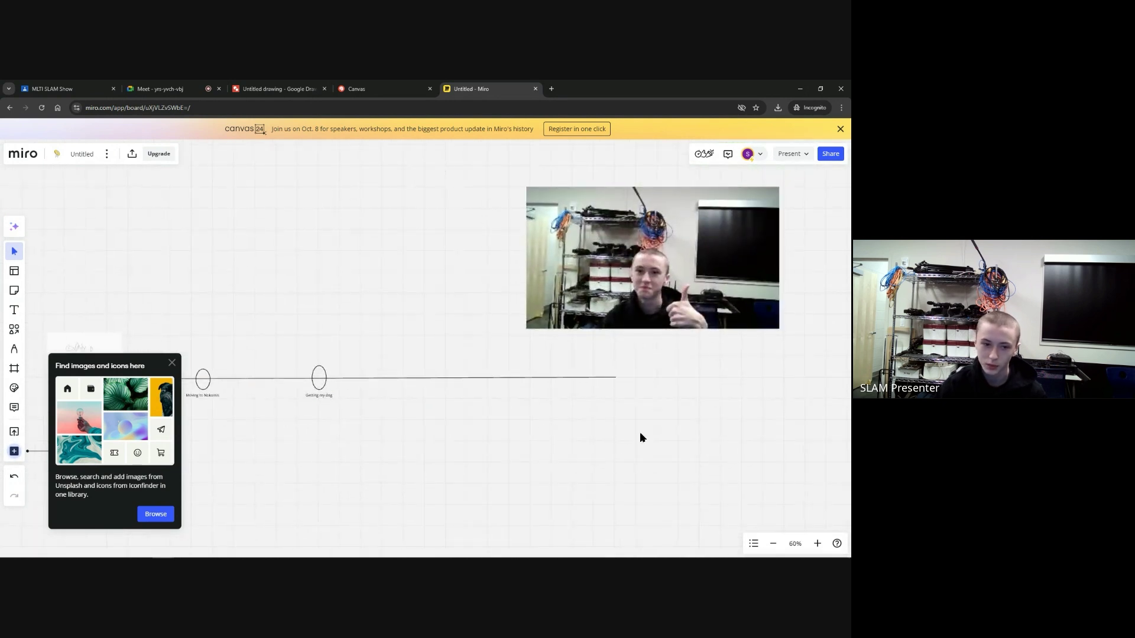
pyautogui.click(14, 329)
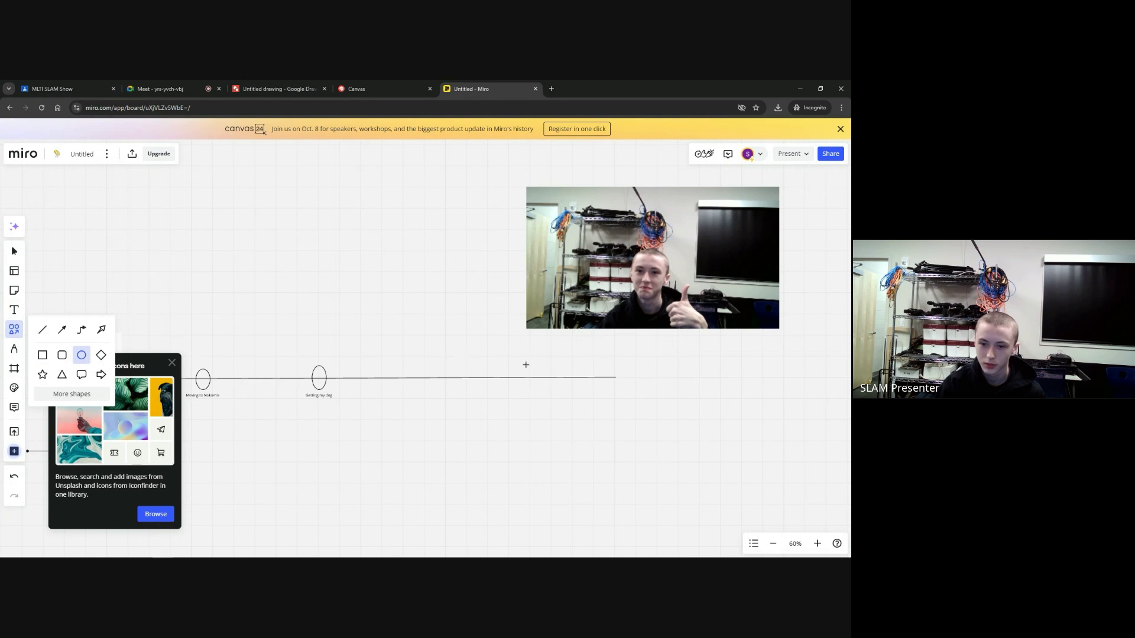
pyautogui.moveTo(602, 368); pyautogui.dragTo(623, 394)
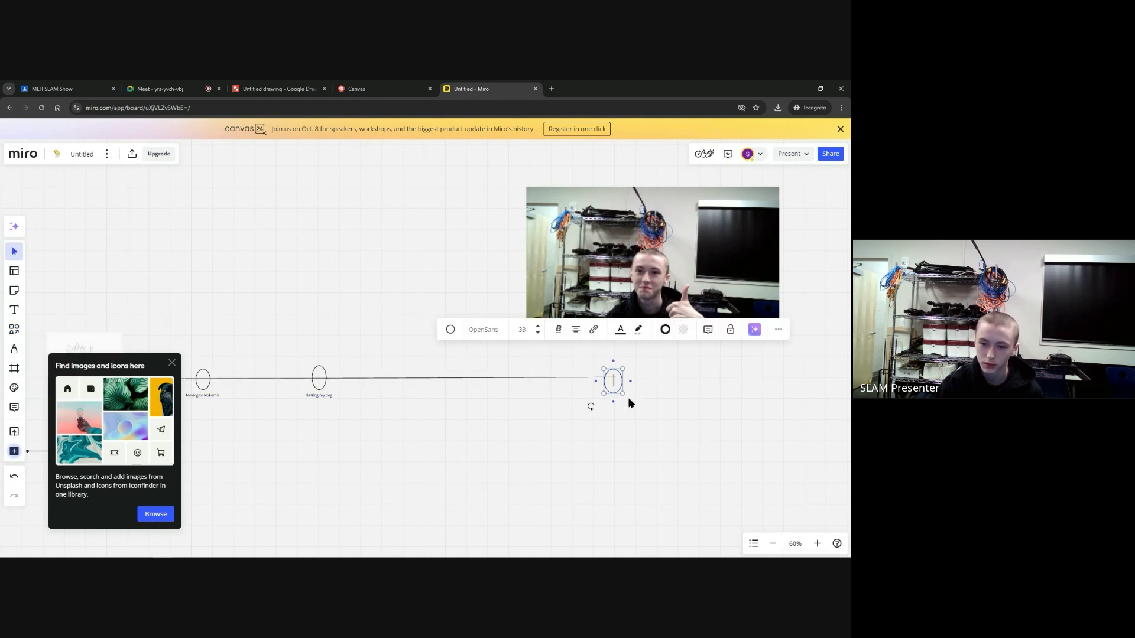
pyautogui.click(425, 386)
# Add the text label "Me now, a Sophomore at Nokomis Regional High School" and place it beneath the circle at the timeline's right end
pyautogui.click(14, 310)
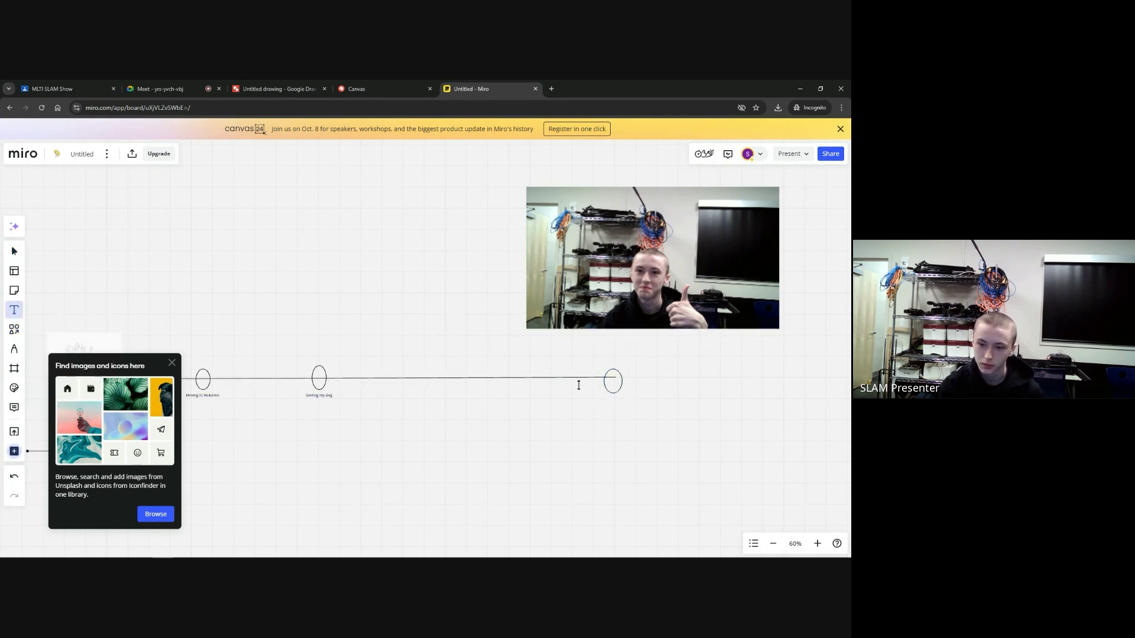
pyautogui.click(599, 400)
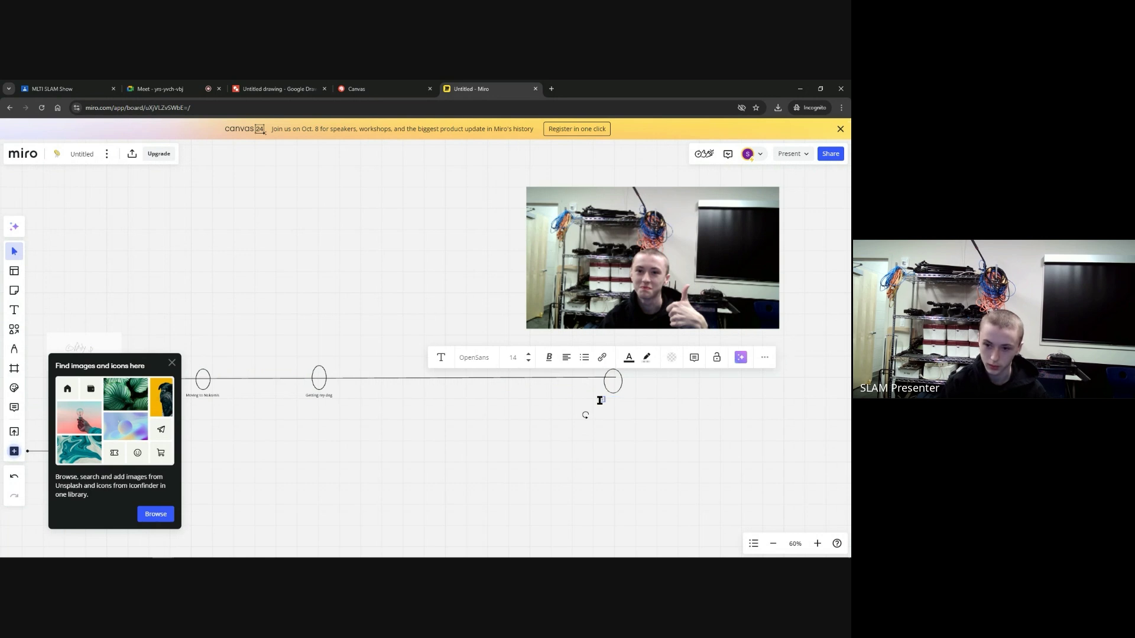
pyautogui.scroll(1, 615, 405)
pyautogui.scroll(2, 628, 409)
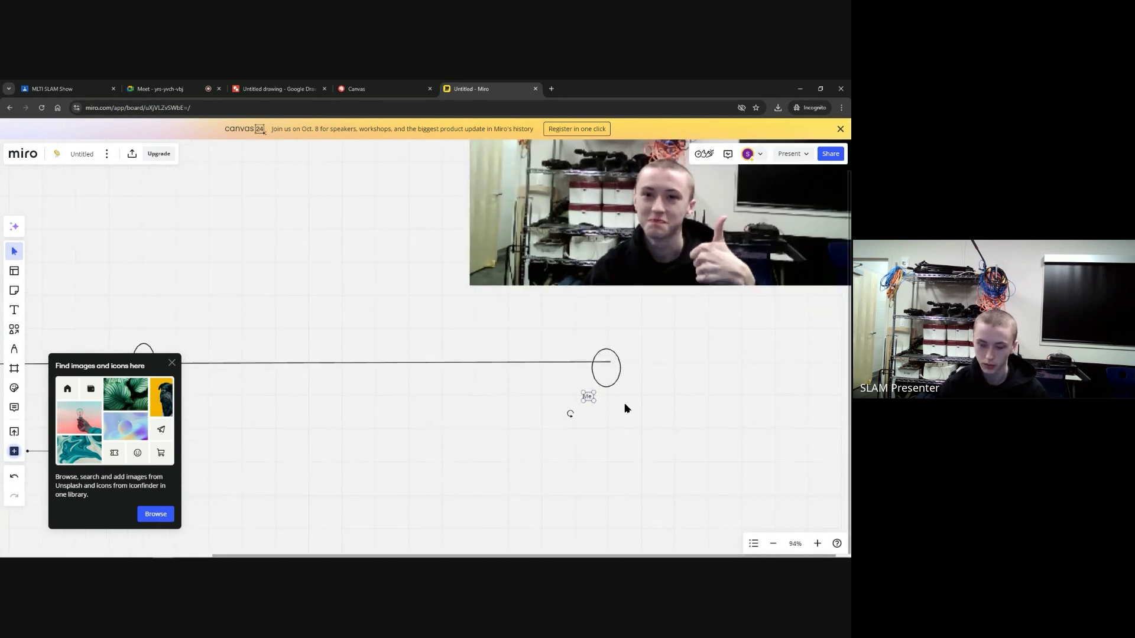
pyautogui.write('Me now')
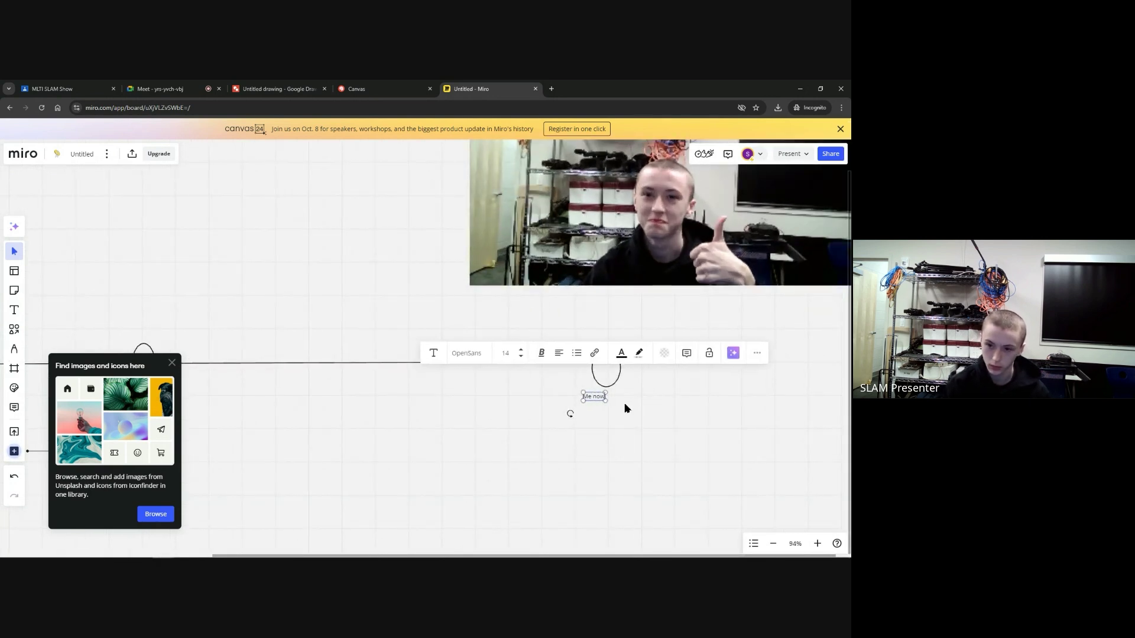
pyautogui.write(', a')
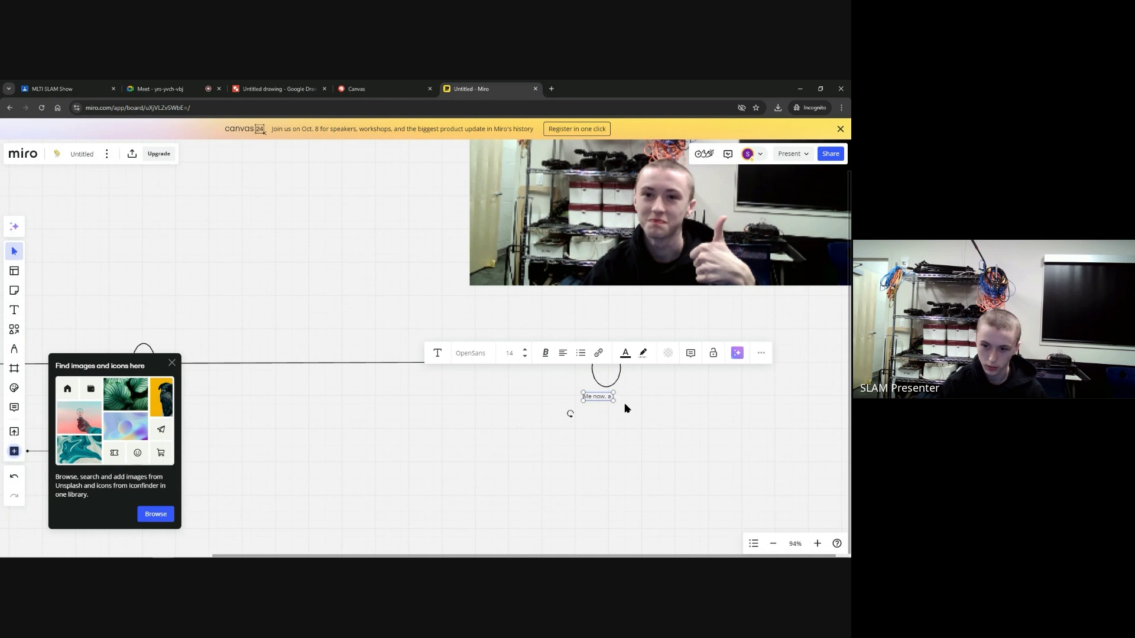
pyautogui.write(' Sophomore')
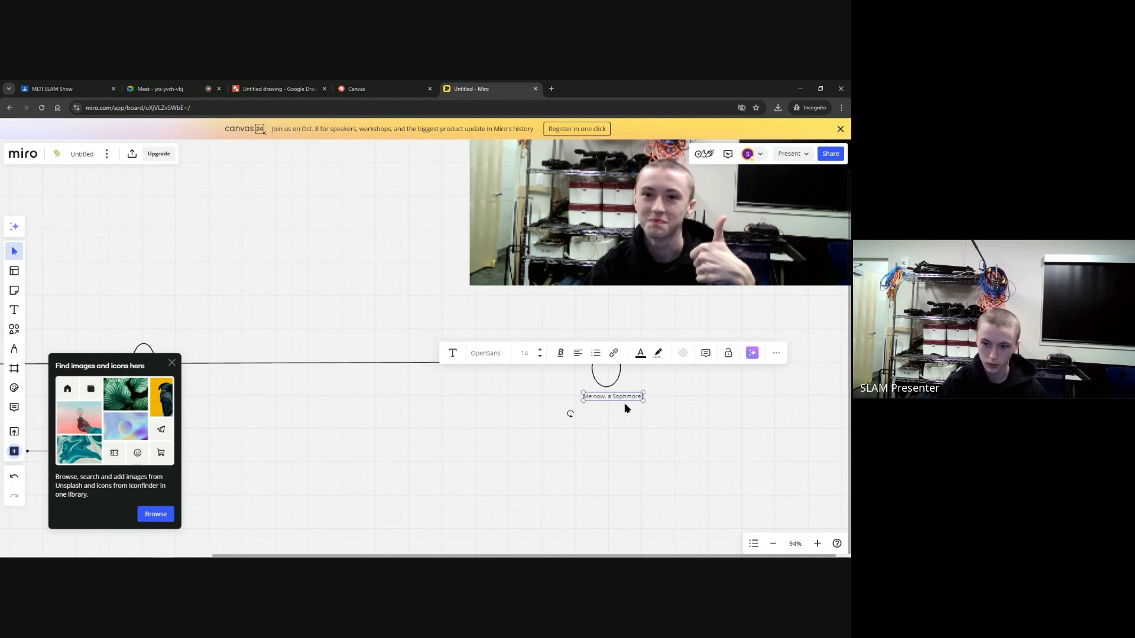
pyautogui.write(' at Nokom')
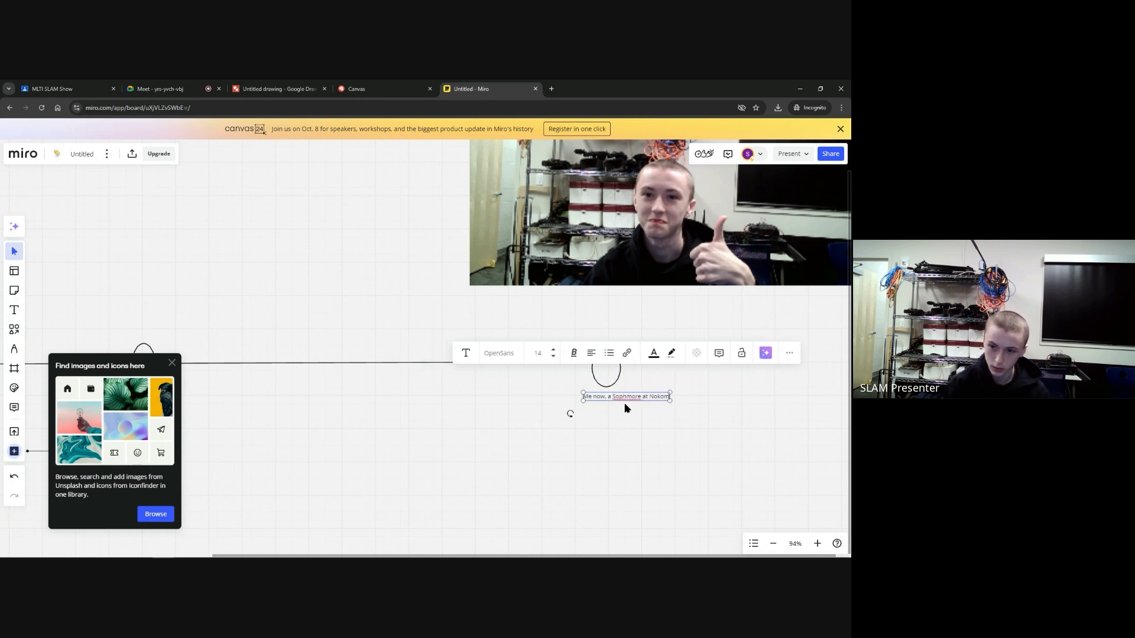
pyautogui.write('is Regi')
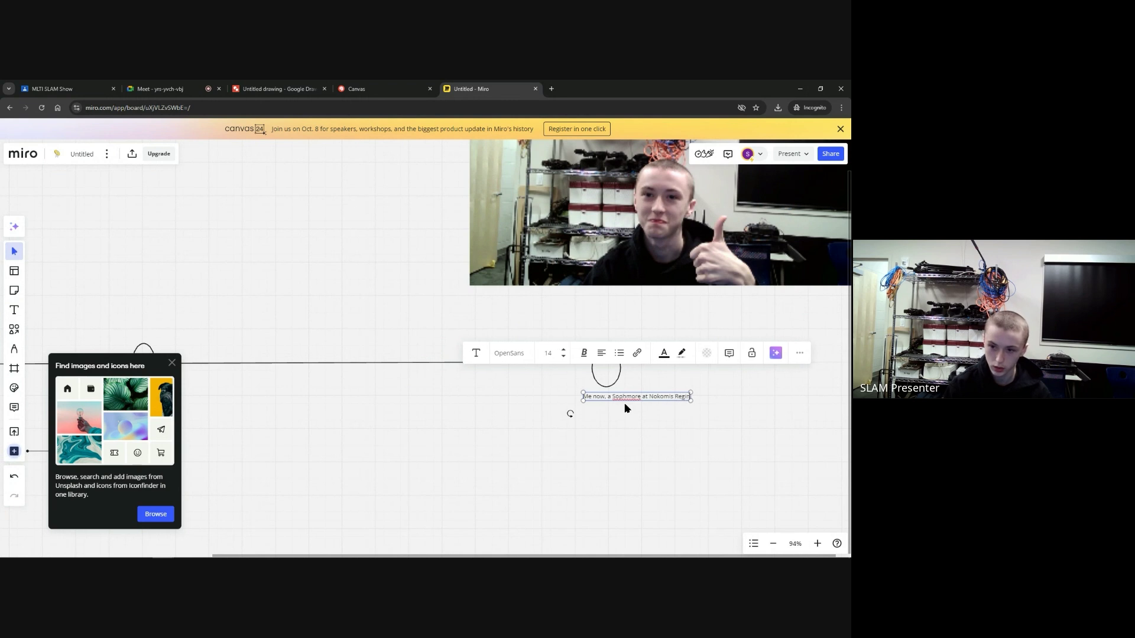
pyautogui.write('onal')
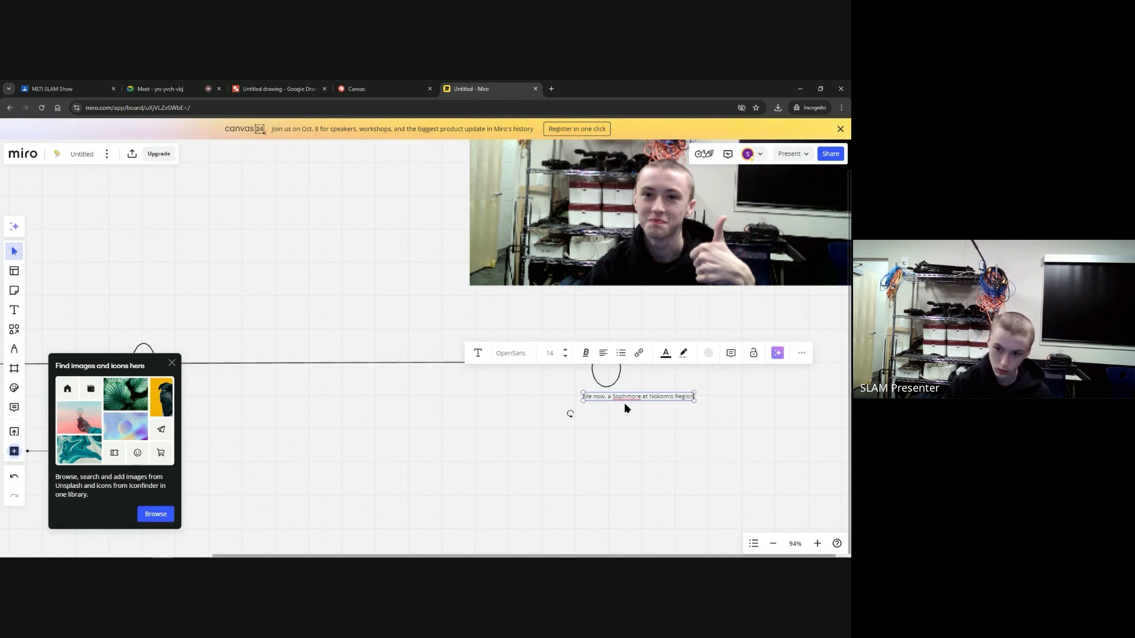
pyautogui.write(' High Scho')
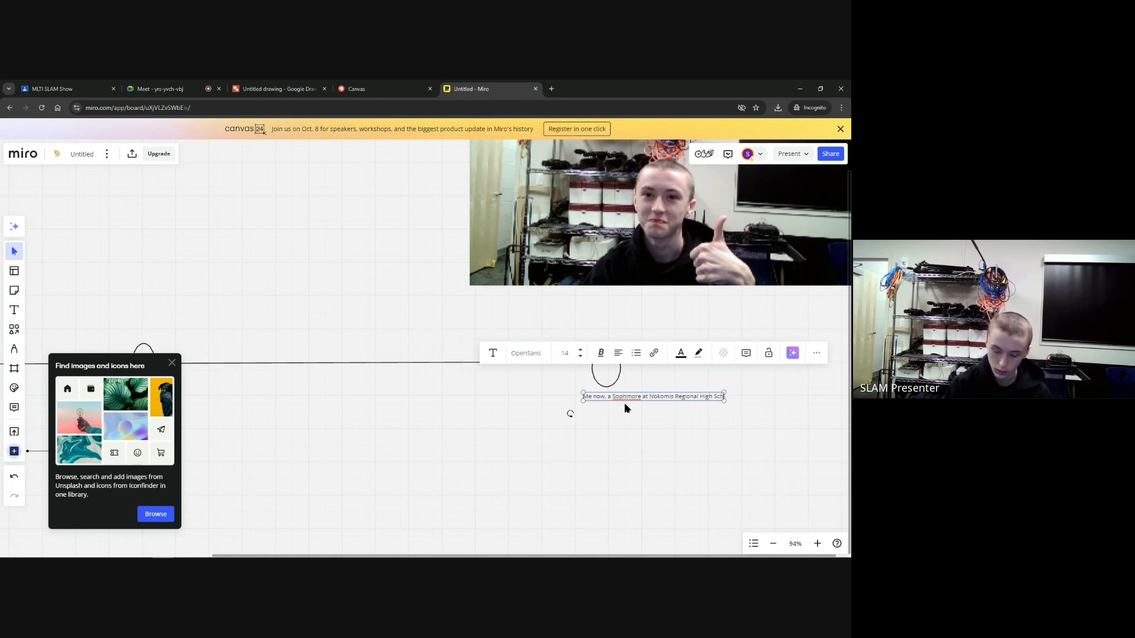
pyautogui.write('ol')
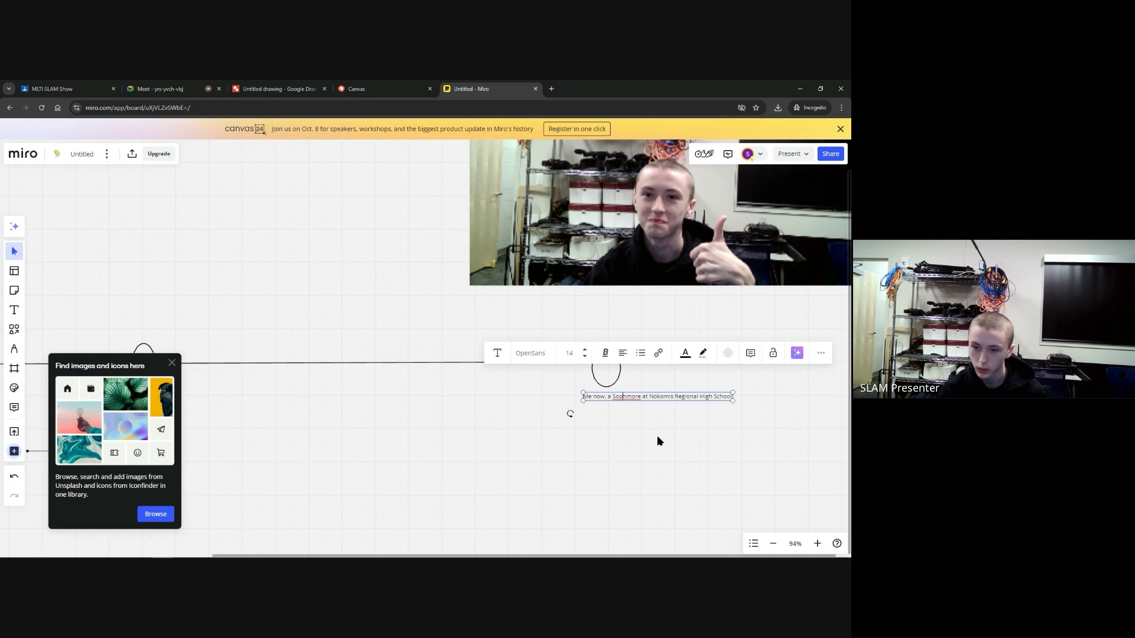
pyautogui.write('!')
pyautogui.click(650, 406)
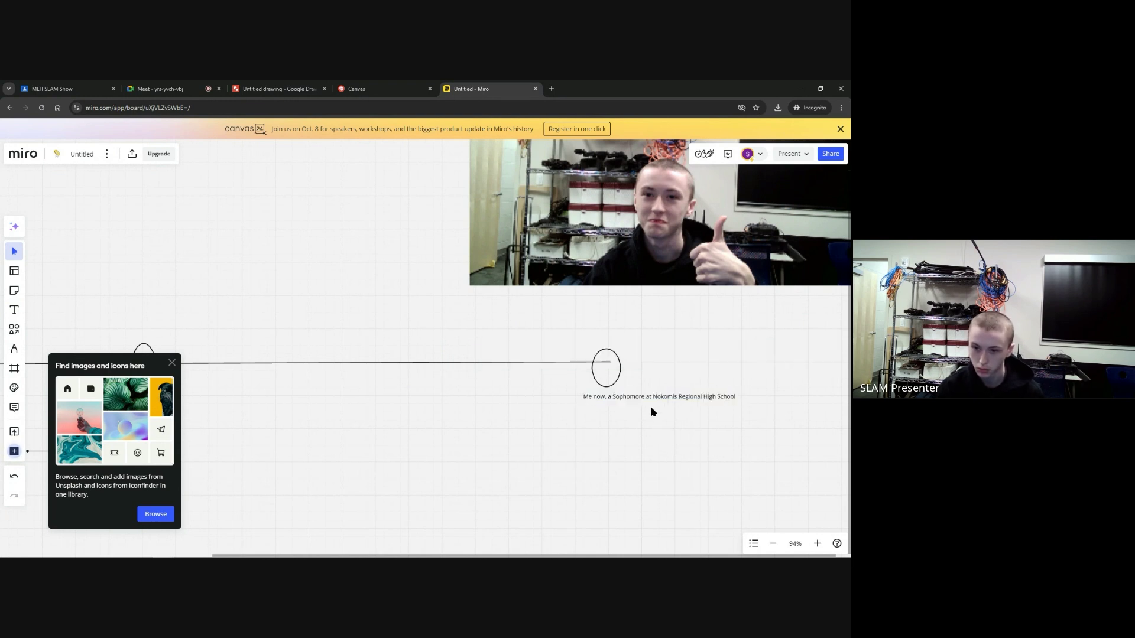
pyautogui.scroll(-2, 648, 407)
pyautogui.moveTo(636, 397); pyautogui.dragTo(617, 399)
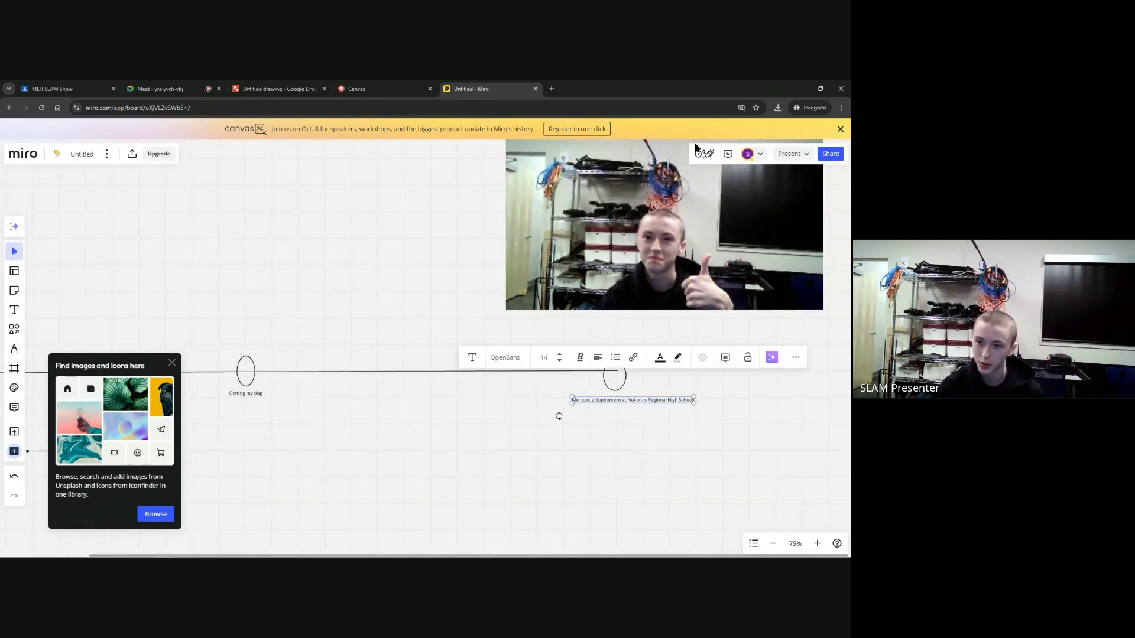
# Shrink the webcam photo and place it just above the circle at the timeline's right end
pyautogui.click(684, 211)
pyautogui.scroll(-5, 685, 211)
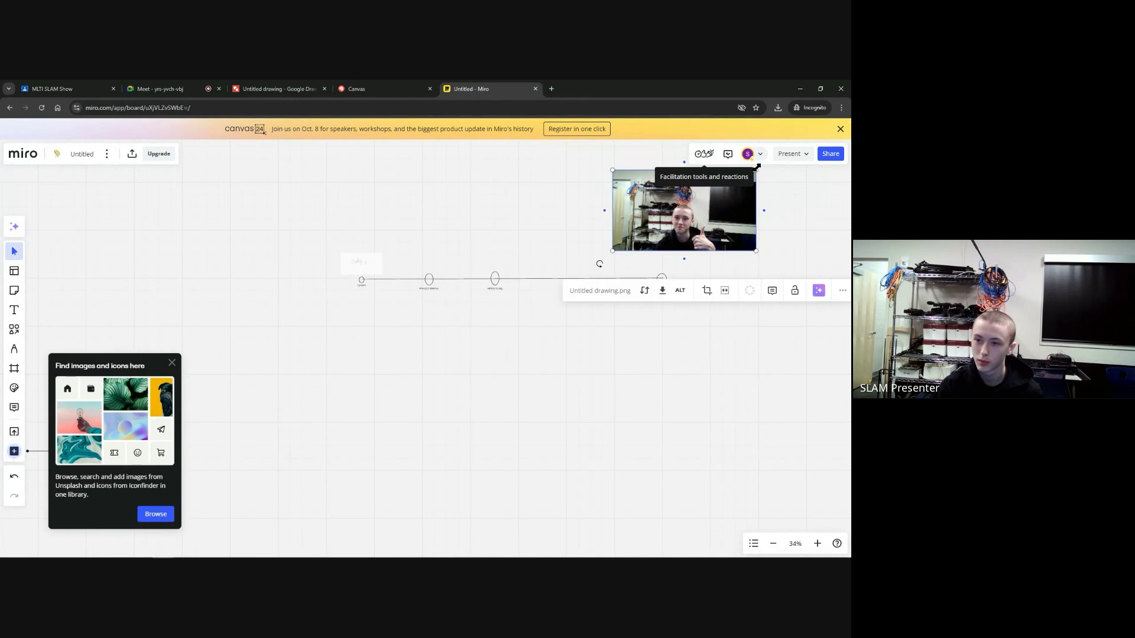
pyautogui.moveTo(750, 177); pyautogui.dragTo(677, 263)
pyautogui.click(610, 282)
pyautogui.scroll(5, 562, 264)
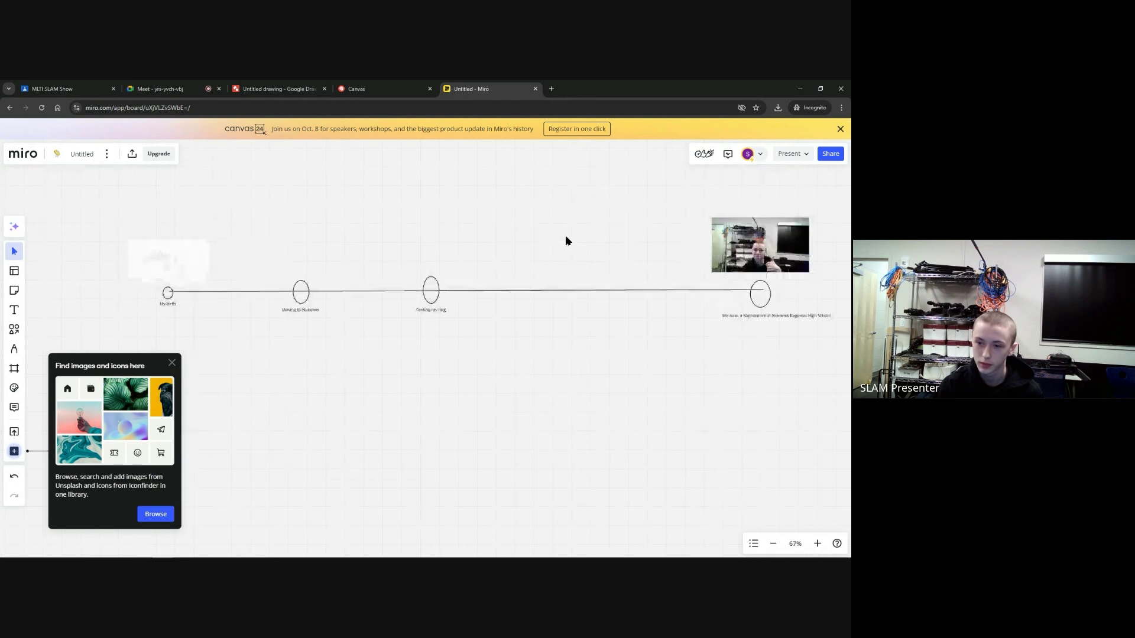
# Export the board as a small JPG image and save it in Downloads as Untitled.jpg
pyautogui.click(132, 155)
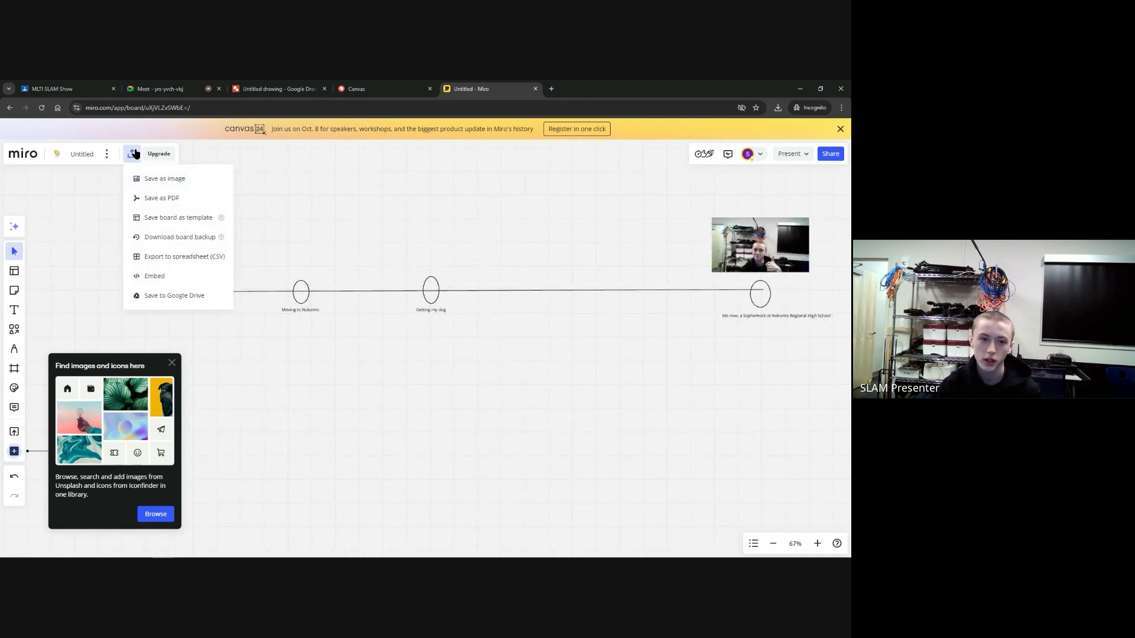
pyautogui.click(158, 178)
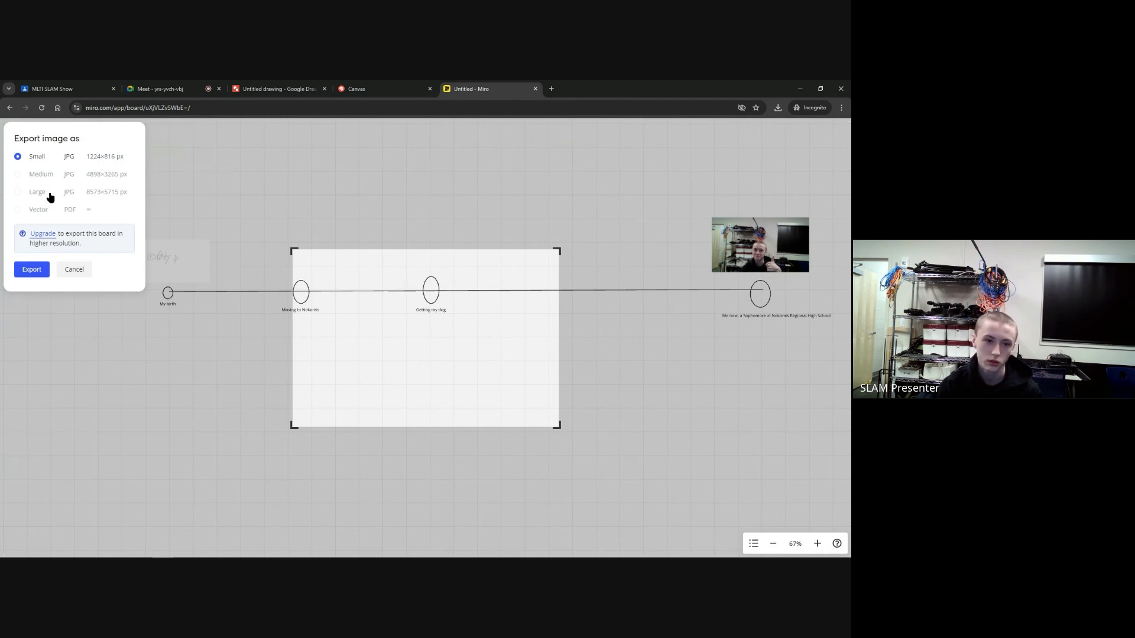
pyautogui.click(32, 269)
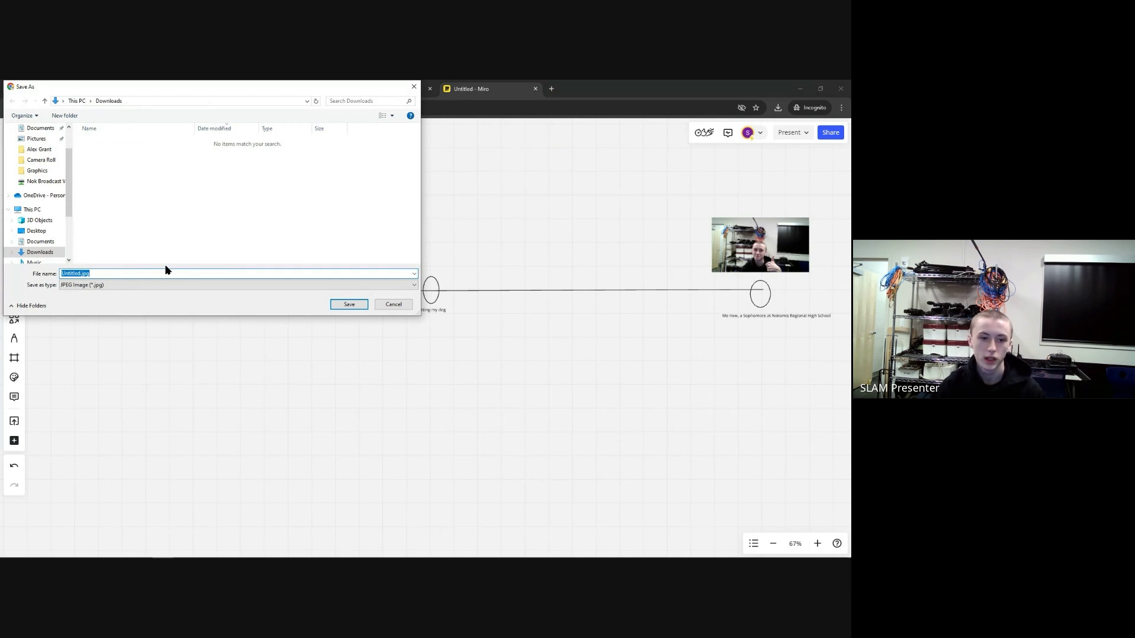
pyautogui.press('Home')
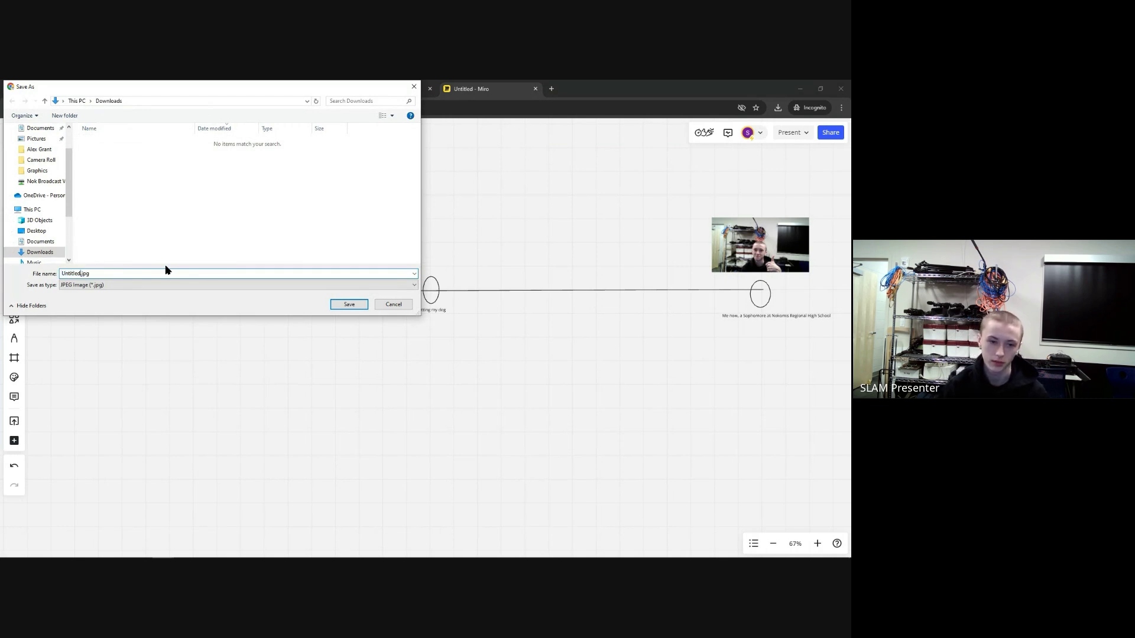
pyautogui.click(349, 304)
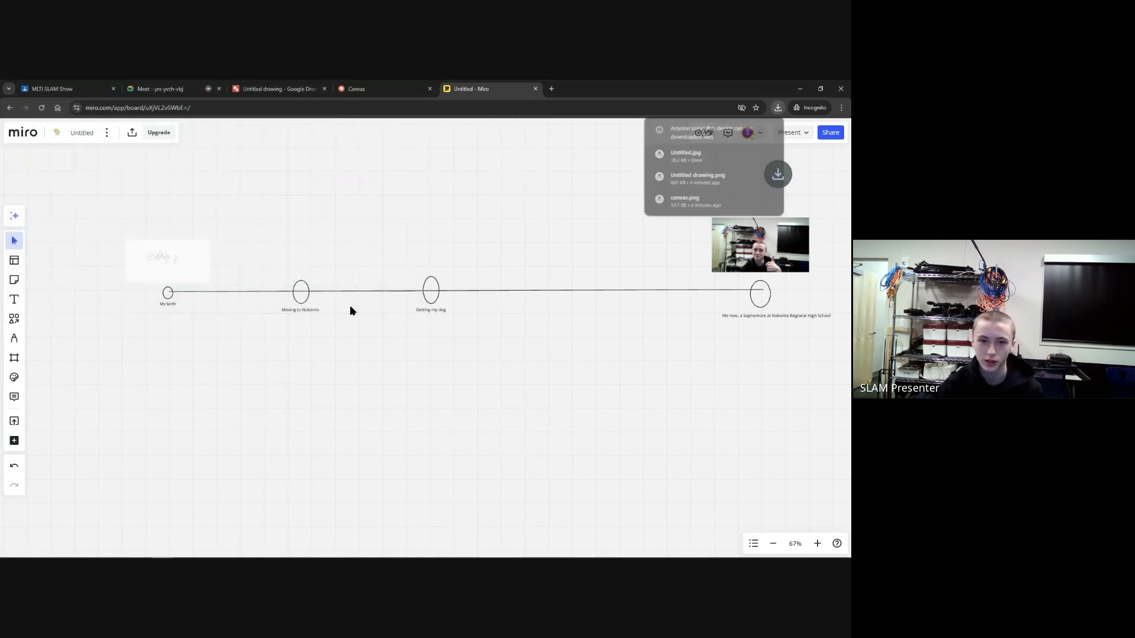
# Open the exported Untitled.jpg to check which part of the timeline it captures, and close it again
pyautogui.click(693, 159)
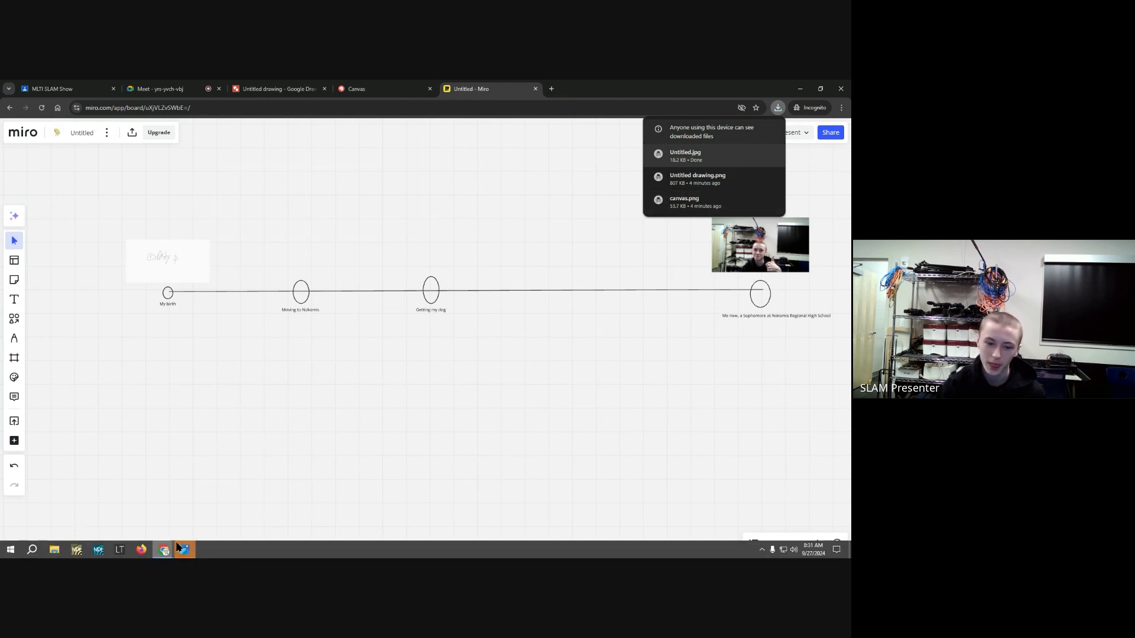
pyautogui.click(182, 550)
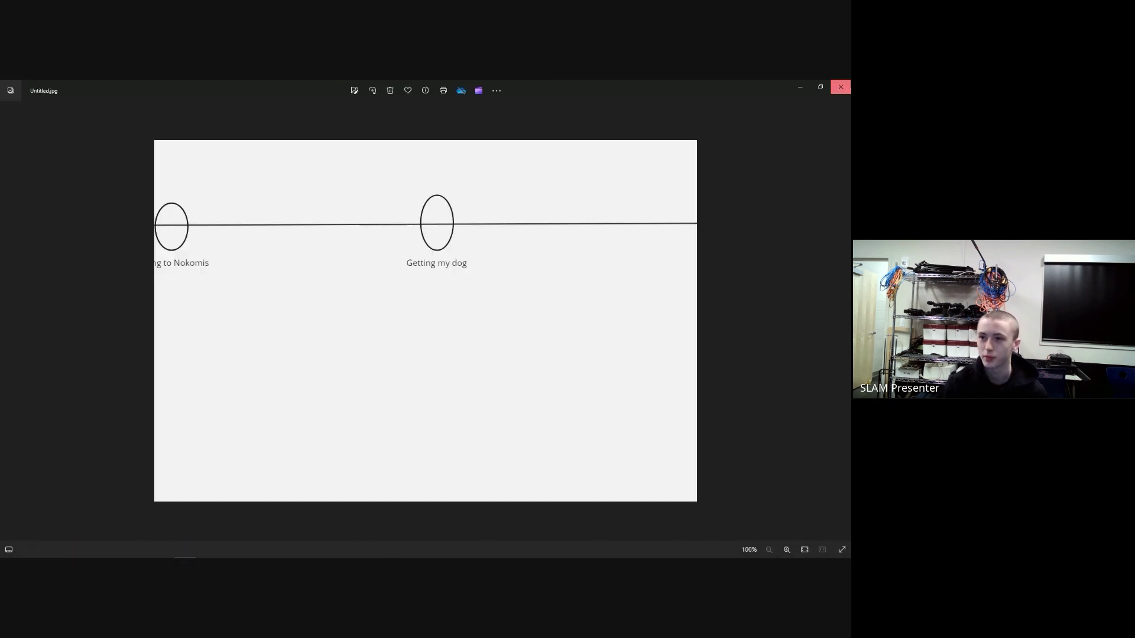
pyautogui.click(840, 87)
# Export the board again as a small JPG with the crop frame around the whole timeline, saving it in Downloads as Untitled (1).jpg
pyautogui.scroll(-5, 352, 220)
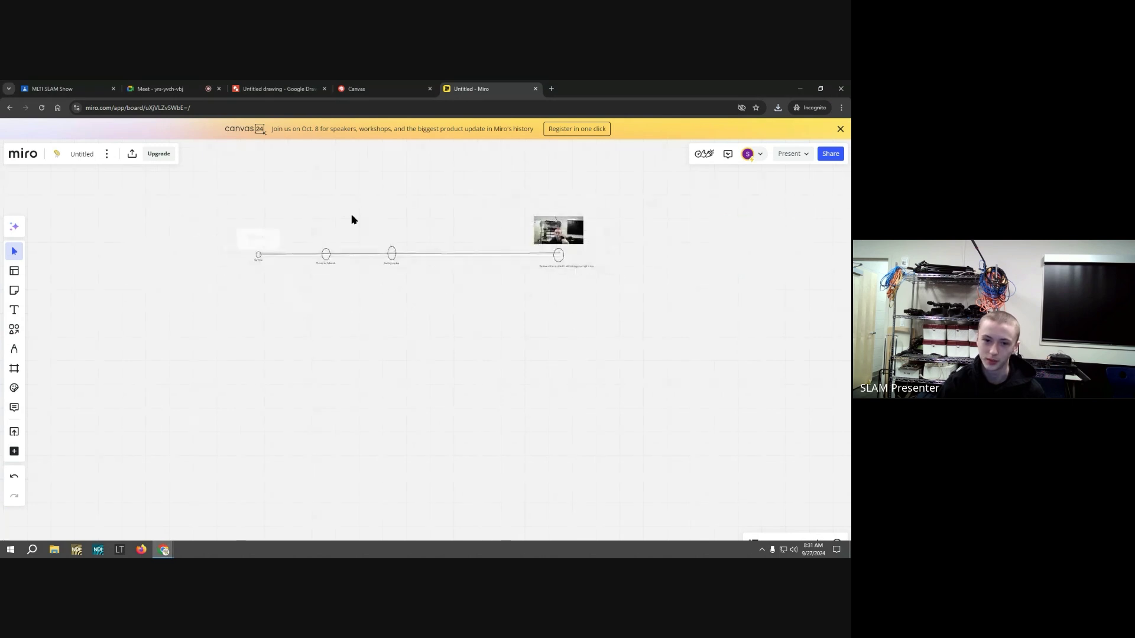
pyautogui.click(132, 153)
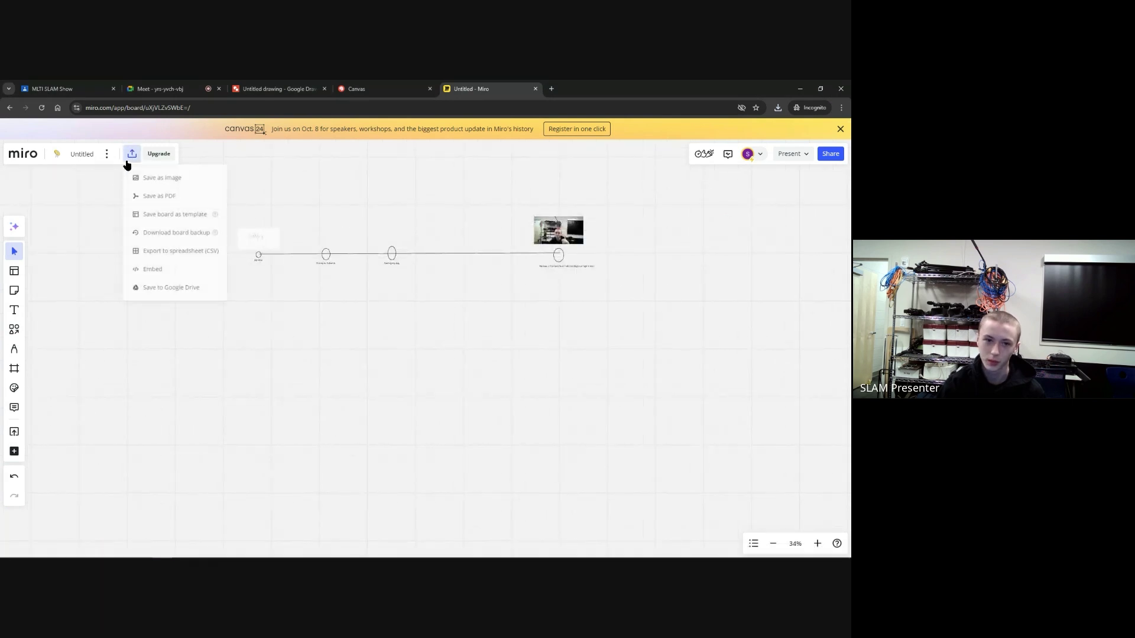
pyautogui.click(168, 180)
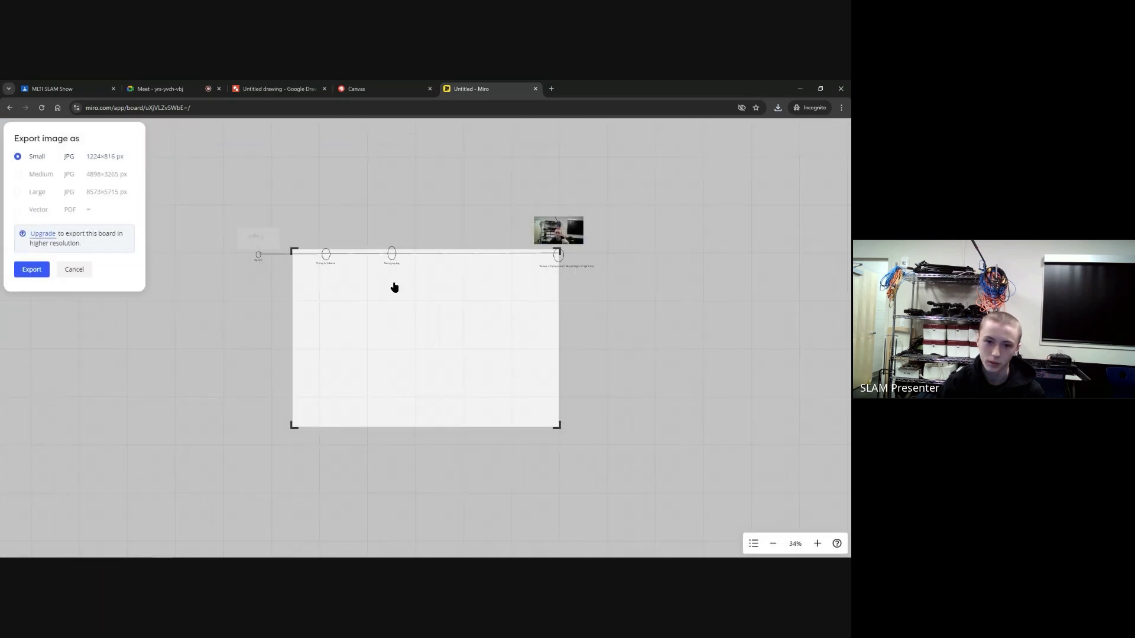
pyautogui.moveTo(395, 287); pyautogui.dragTo(312, 229)
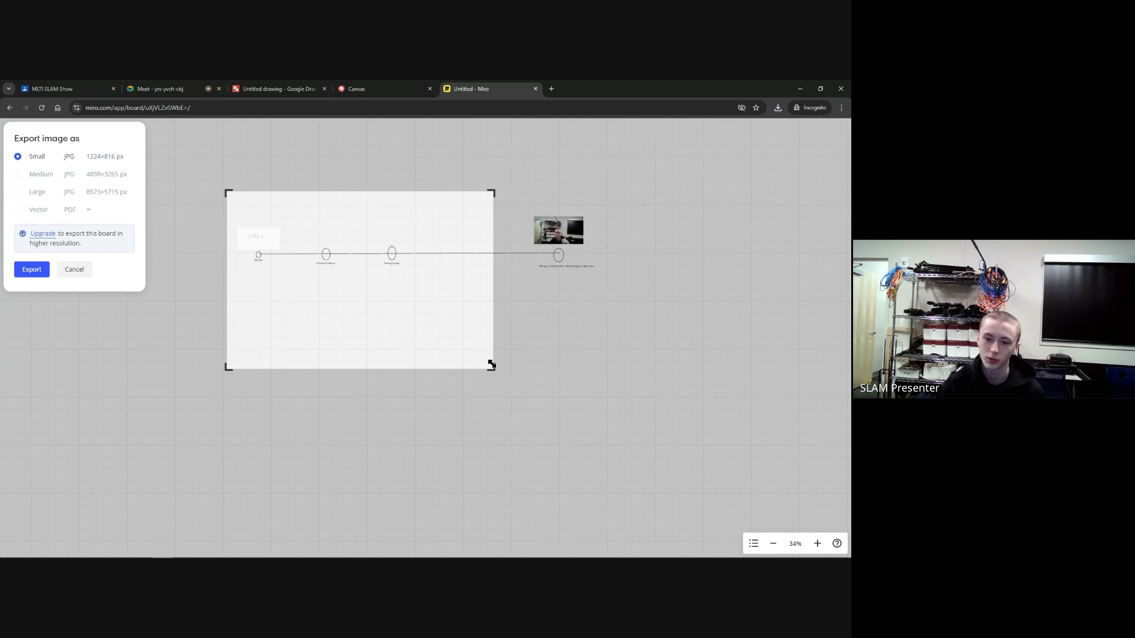
pyautogui.moveTo(492, 365); pyautogui.dragTo(605, 310)
pyautogui.click(43, 272)
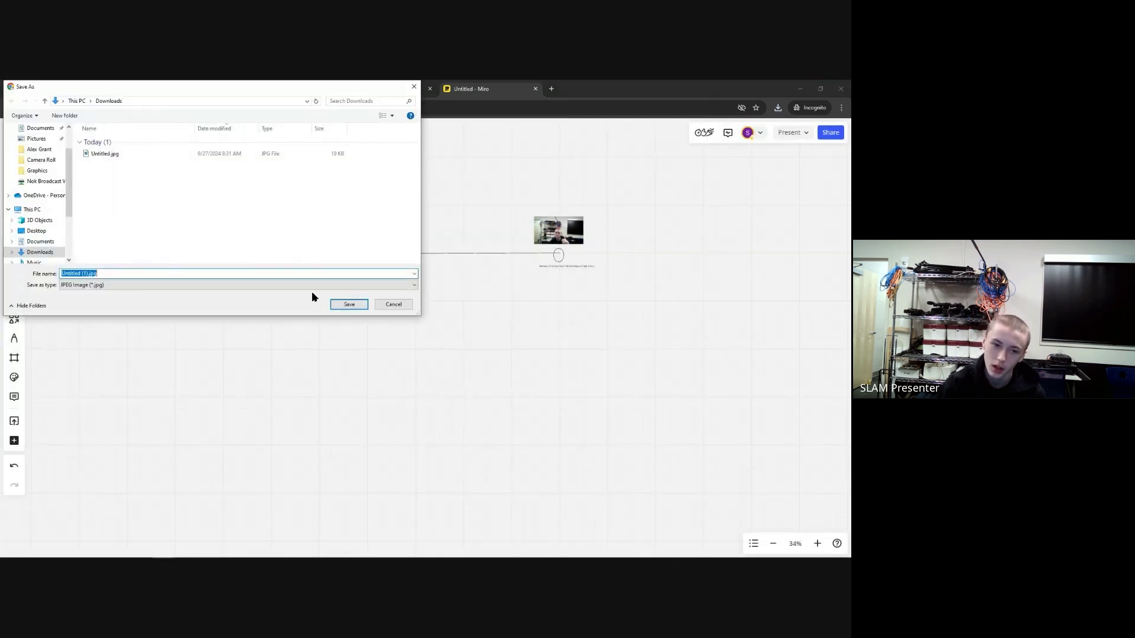
pyautogui.click(349, 304)
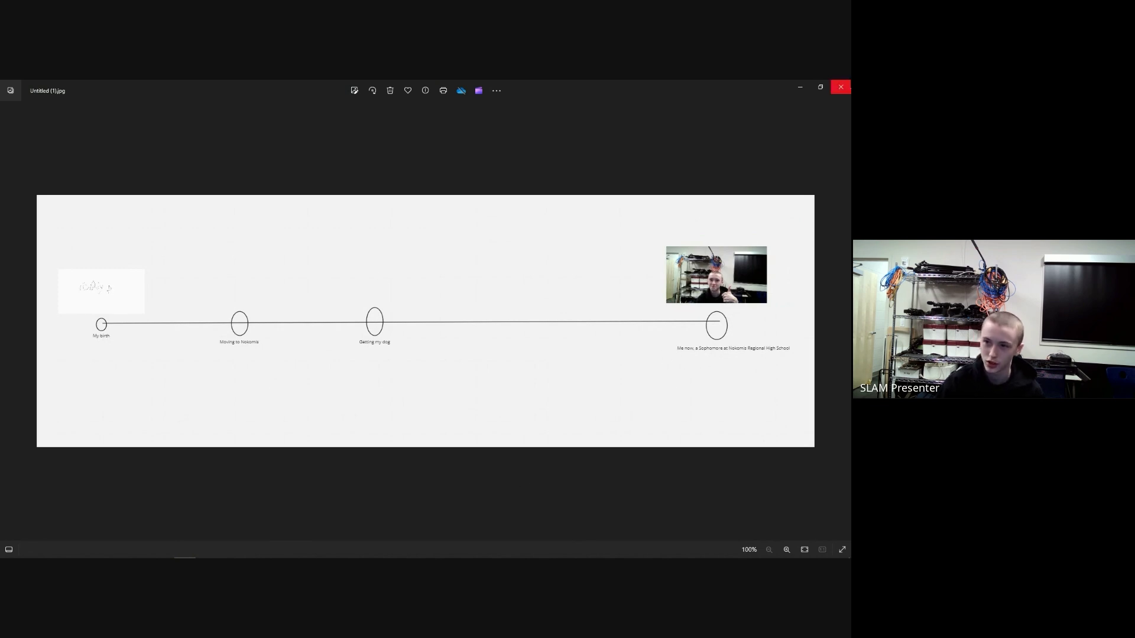
# Close the preview of the new export and switch to the Google Meet call
pyautogui.click(841, 87)
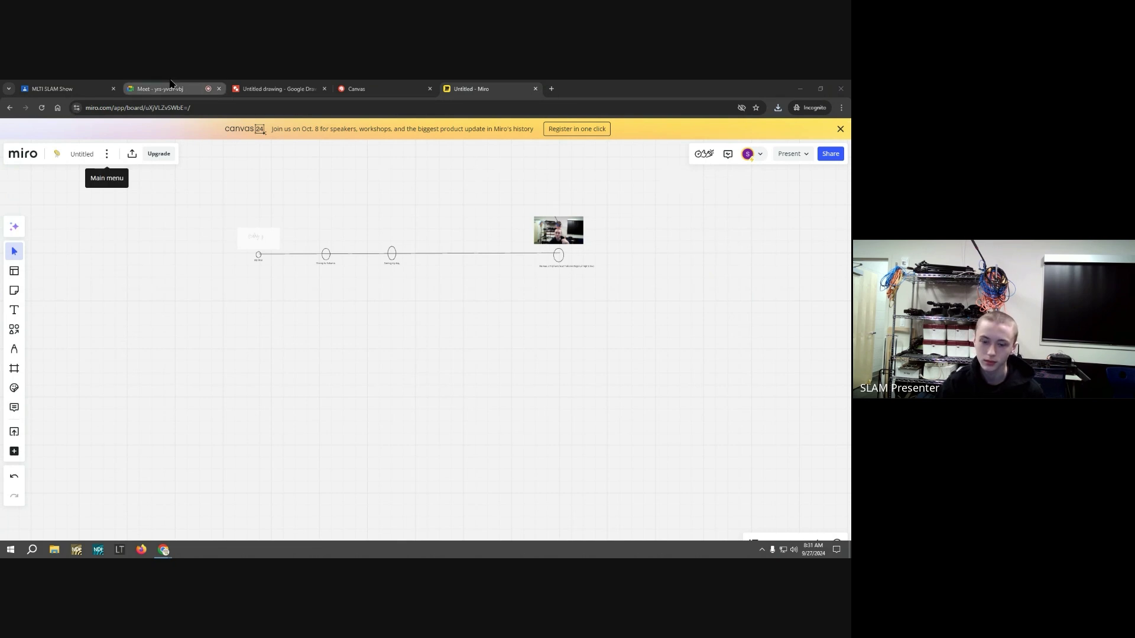
pyautogui.click(158, 89)
pyautogui.click(445, 539)
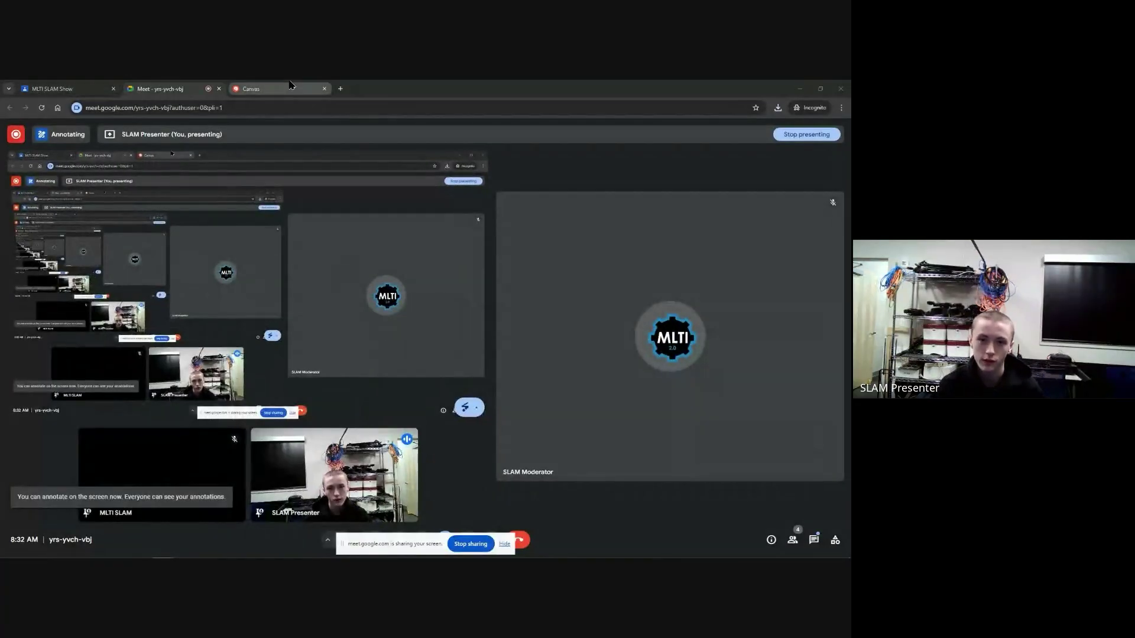
# Save the handwritten Canvas drawing in Downloads as the PNG image initials.png, and return to the Google Meet call
pyautogui.click(290, 84)
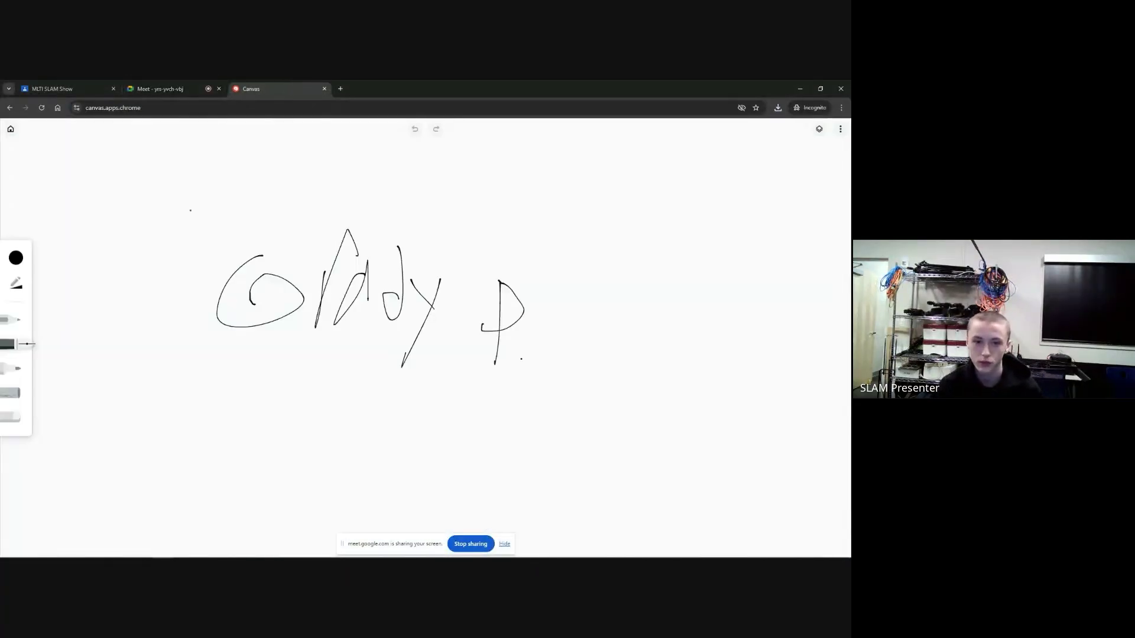
pyautogui.click(840, 130)
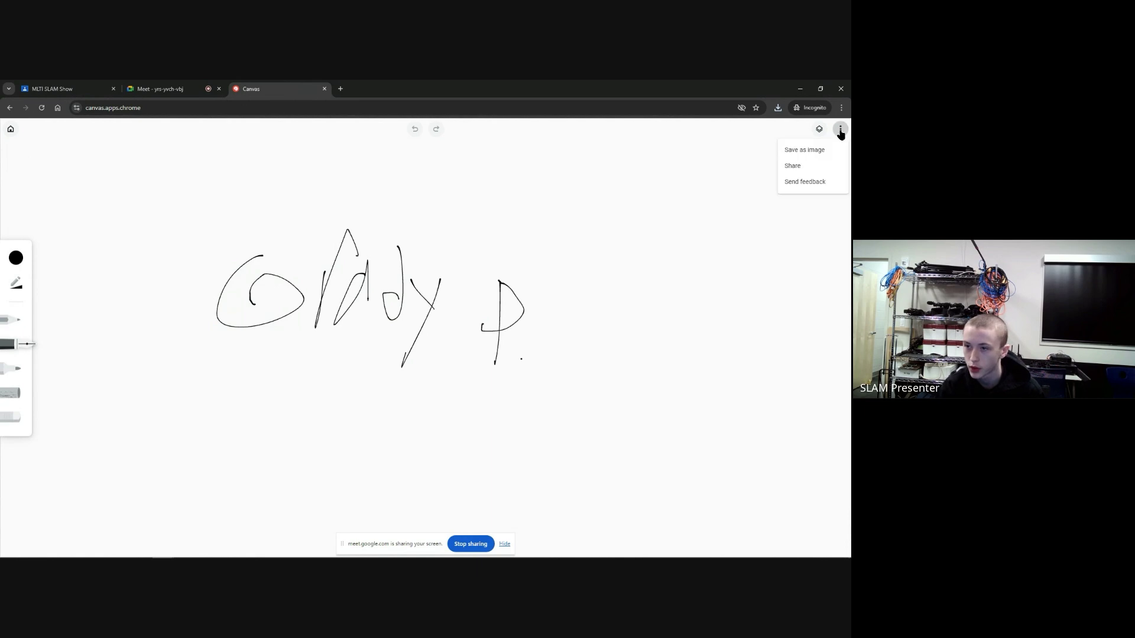
pyautogui.click(807, 151)
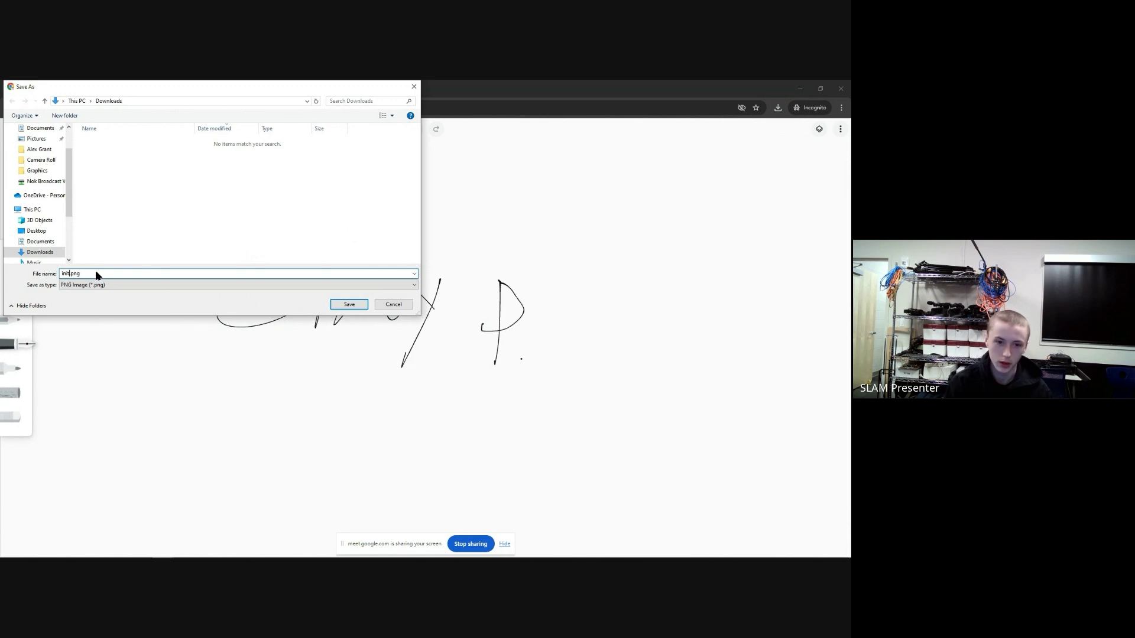
pyautogui.write('initials')
pyautogui.press('Return')
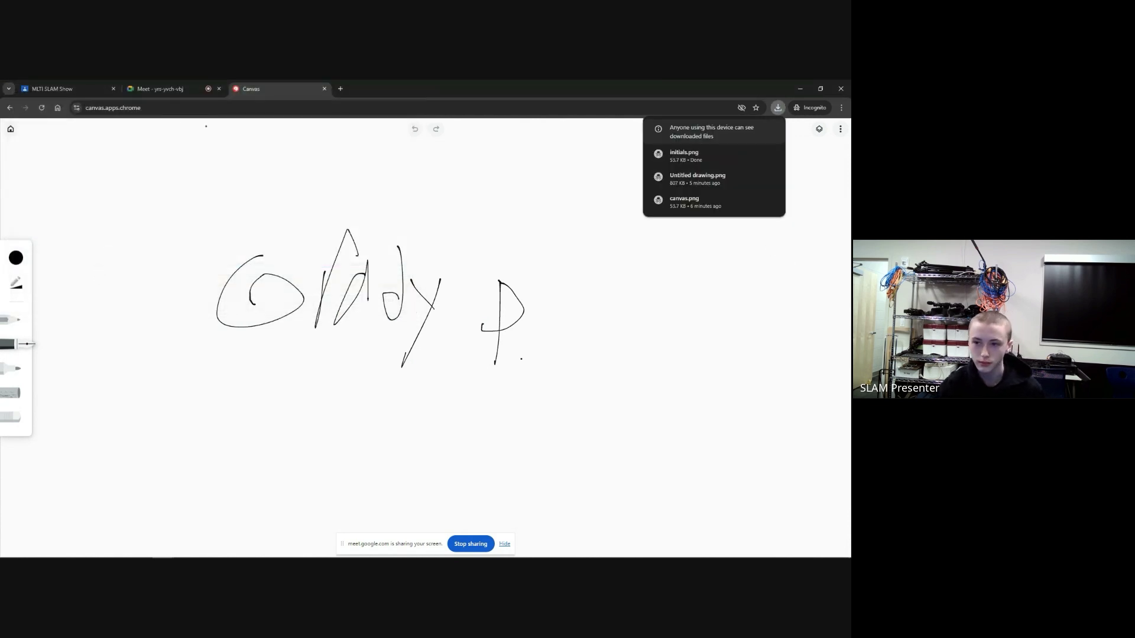
pyautogui.click(166, 89)
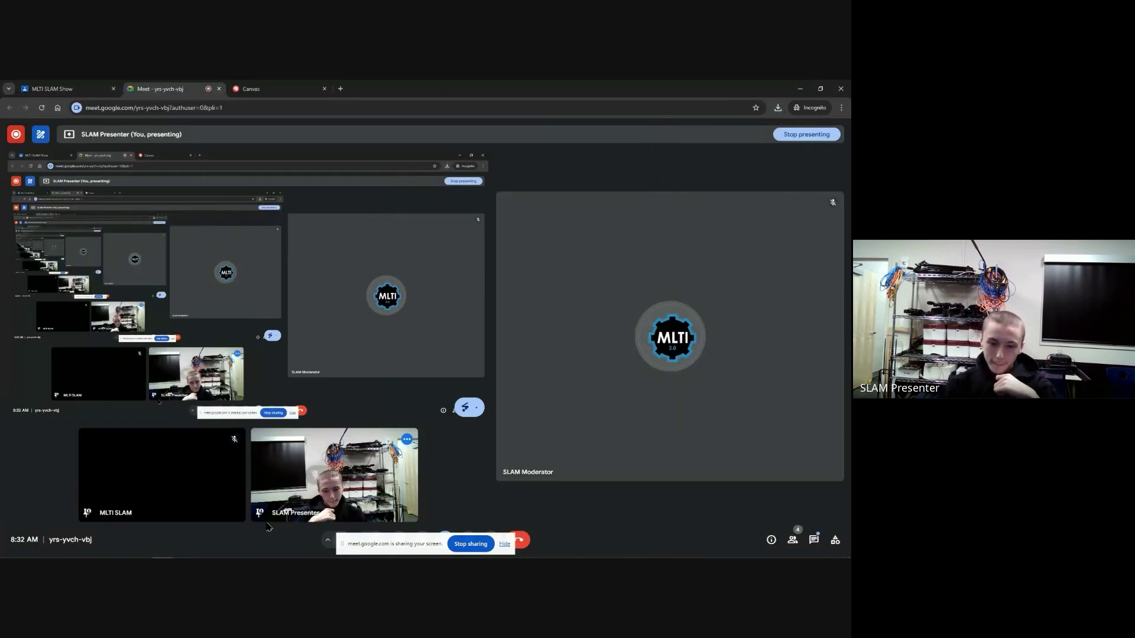